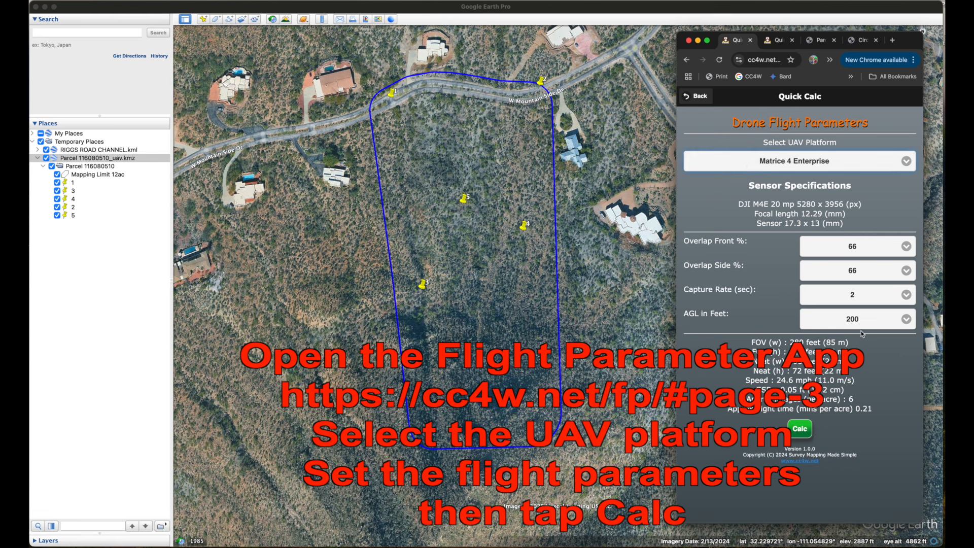
# Check the AGL and capture rate choices in the flight calculator, keeping 200 feet and 2 seconds.
pyautogui.click(907, 319)
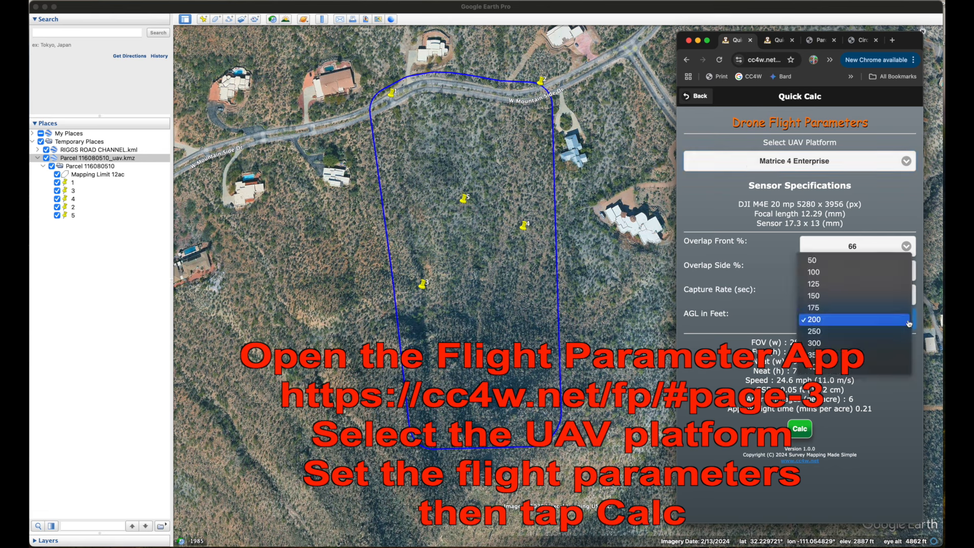
pyautogui.click(907, 318)
pyautogui.click(907, 296)
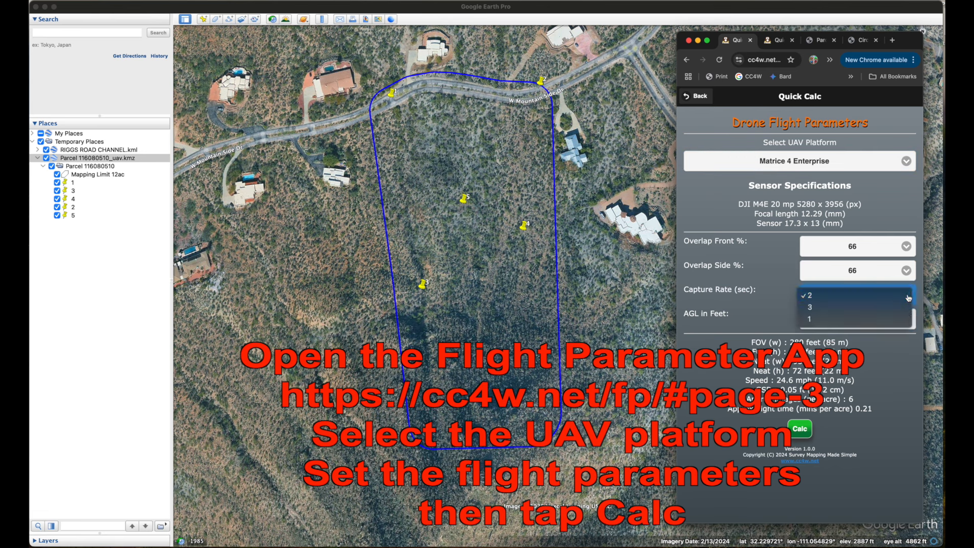
pyautogui.click(907, 297)
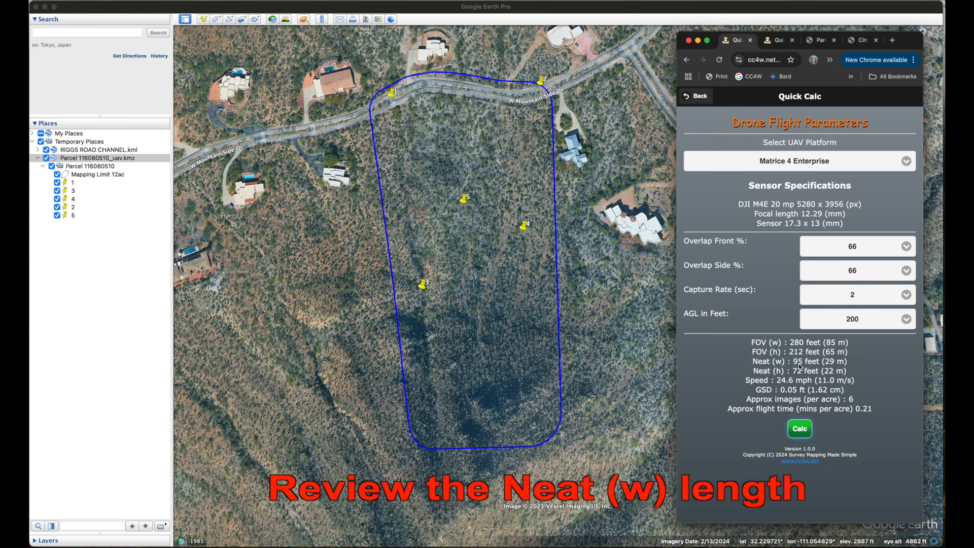
# Switch to Google Earth Pro and save a ruler line about 95 feet long, drawn just south of the mapping limit.
pyautogui.click(556, 8)
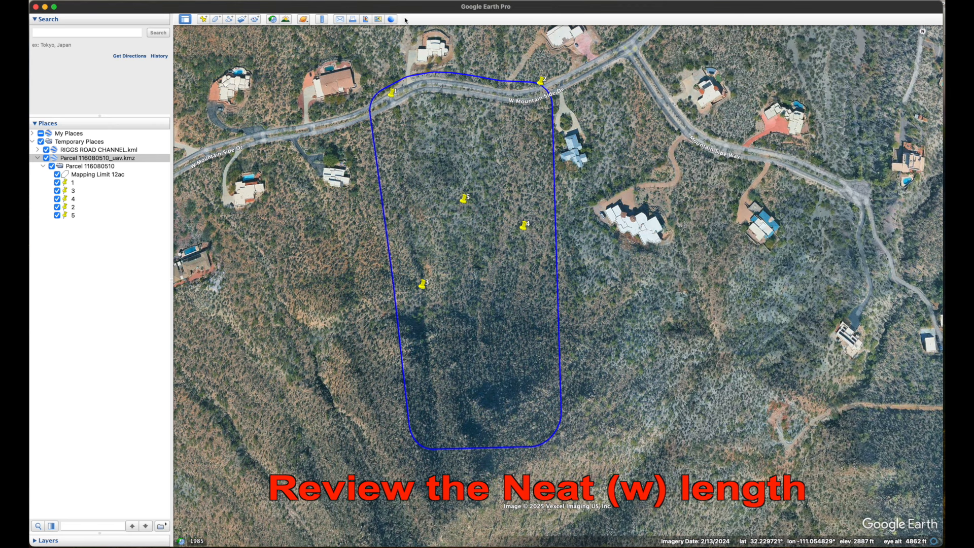
pyautogui.click(322, 19)
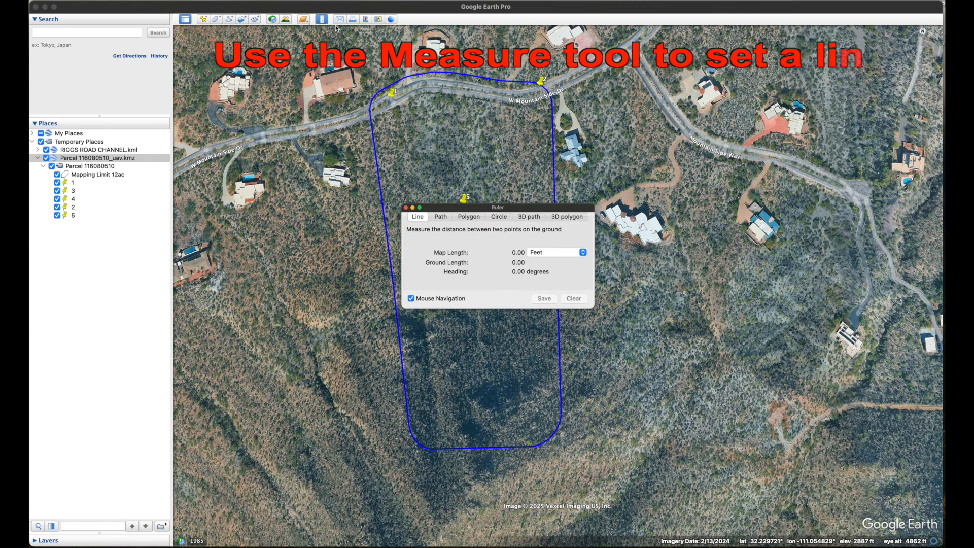
pyautogui.click(566, 484)
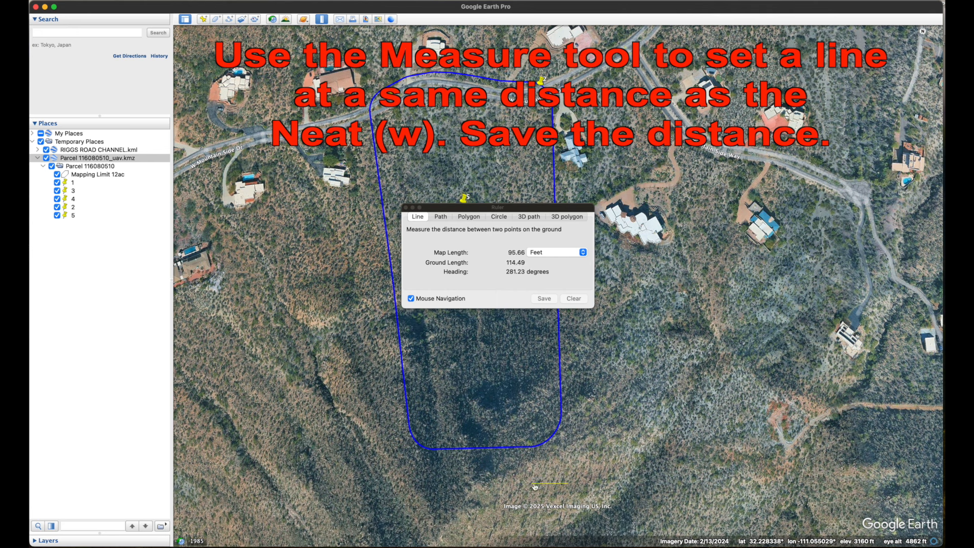
pyautogui.click(535, 483)
pyautogui.moveTo(536, 485); pyautogui.dragTo(534, 486)
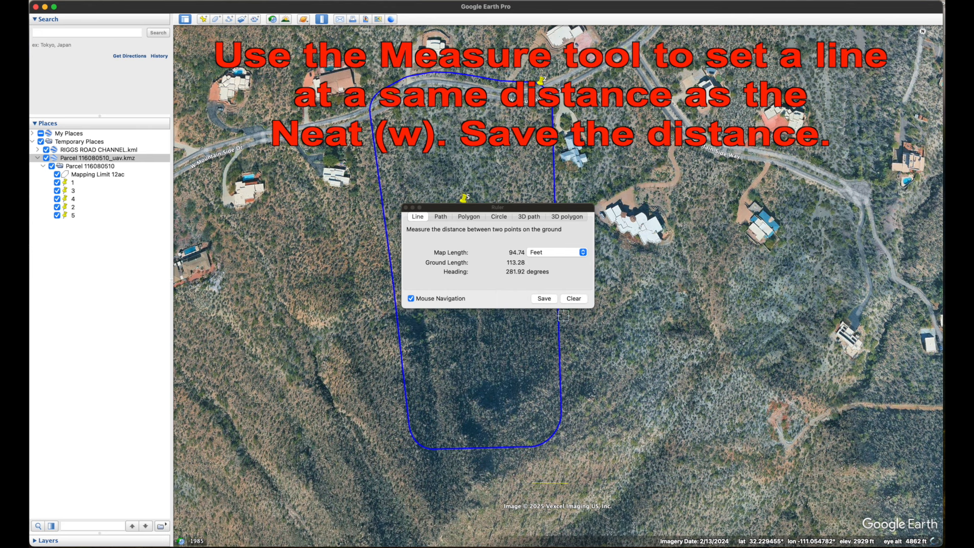
pyautogui.click(544, 299)
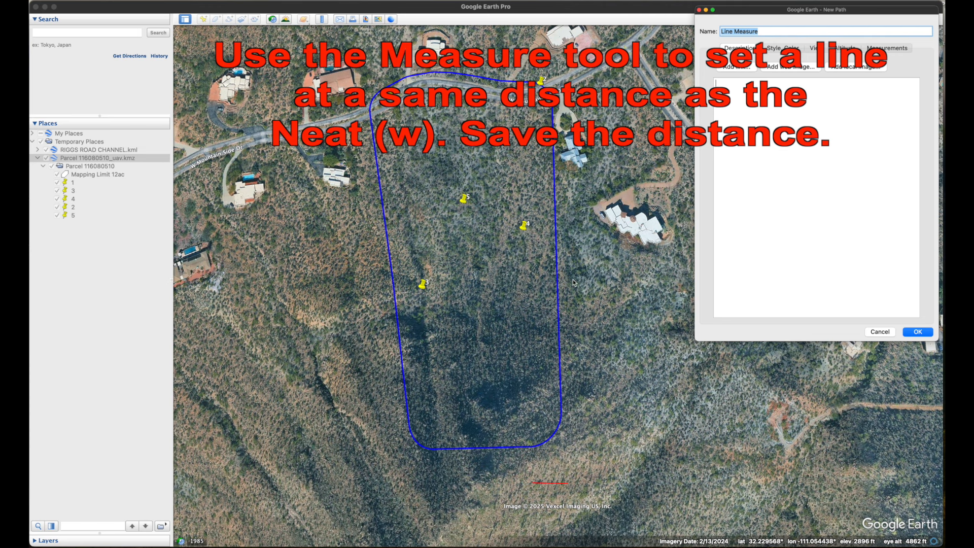
pyautogui.click(918, 332)
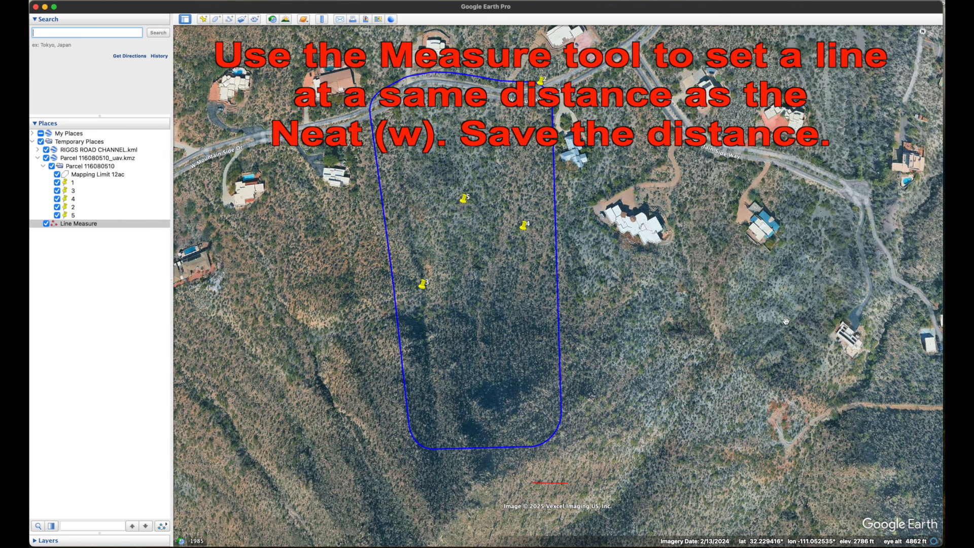
# Start a new image overlay in the parcel folder using 65 Ac.png from the Desktop's GE Grid folder.
pyautogui.click(89, 166)
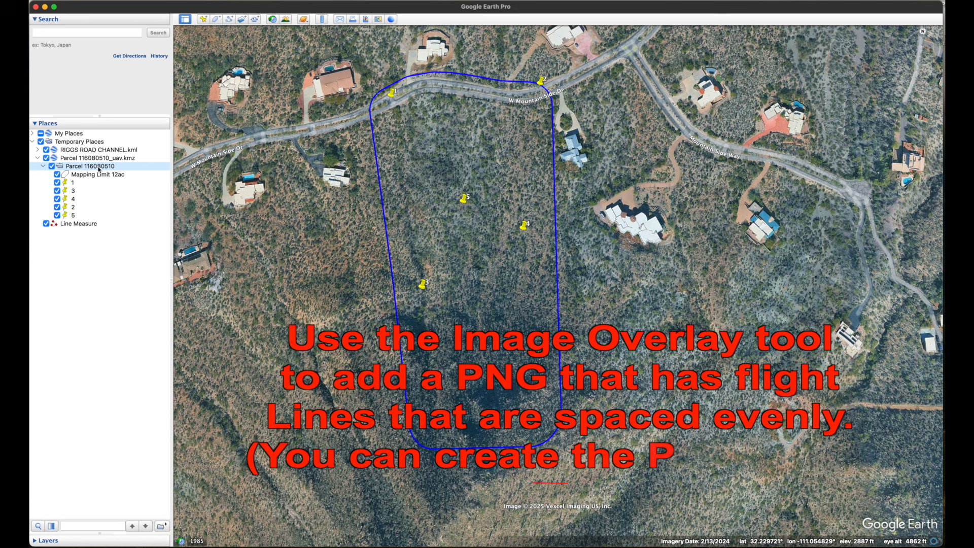
pyautogui.click(241, 19)
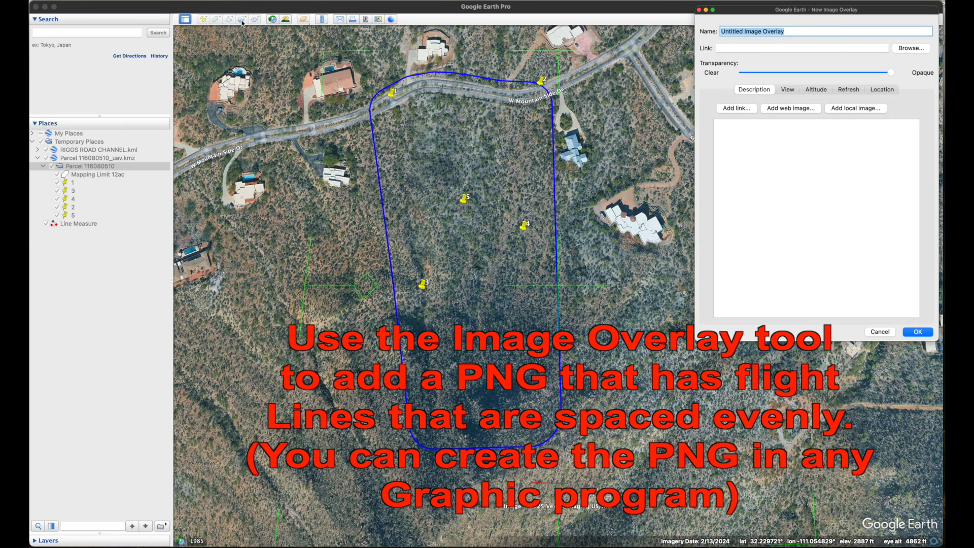
pyautogui.click(911, 48)
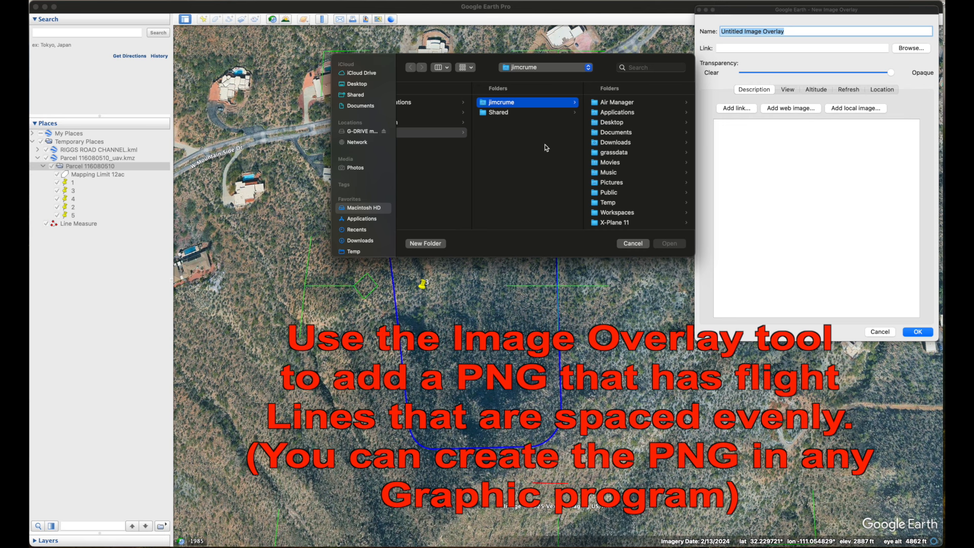
pyautogui.click(358, 84)
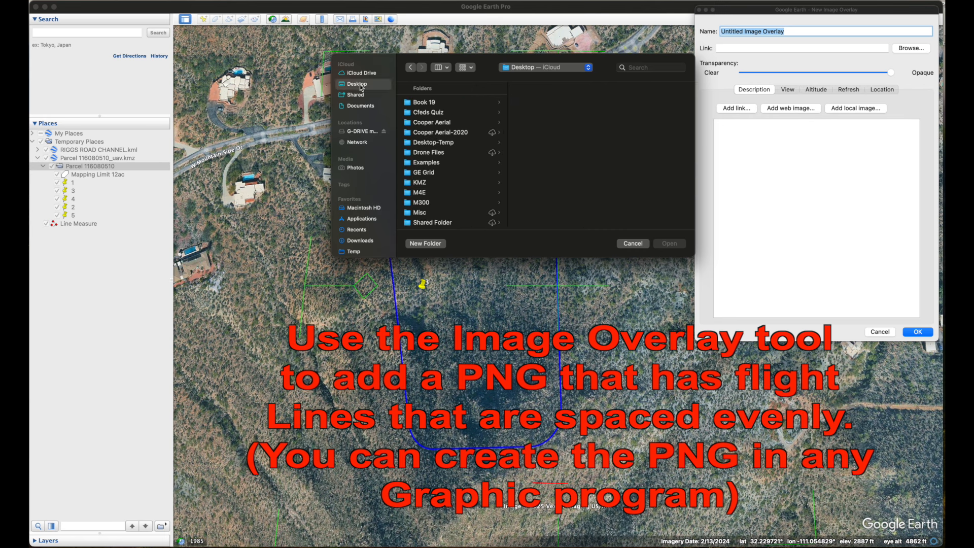
pyautogui.click(427, 173)
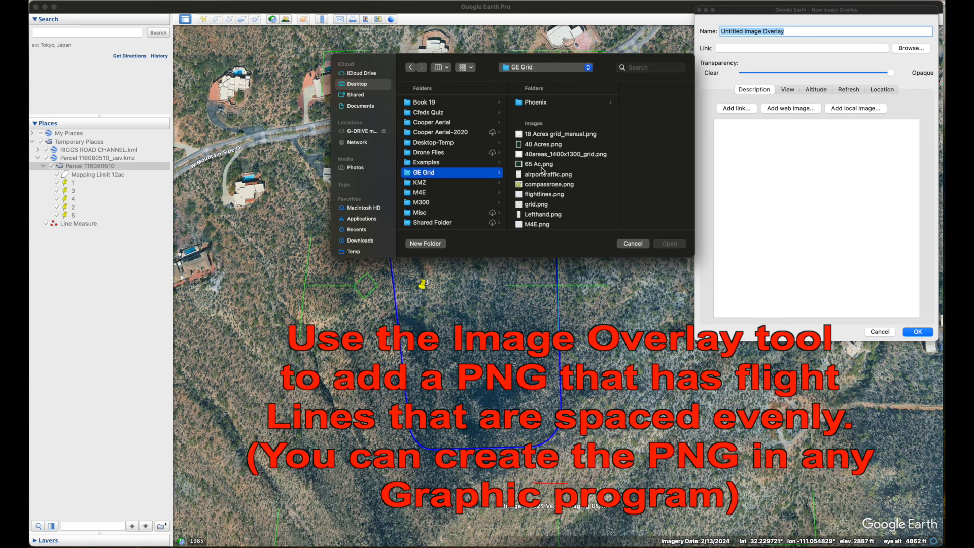
pyautogui.click(542, 165)
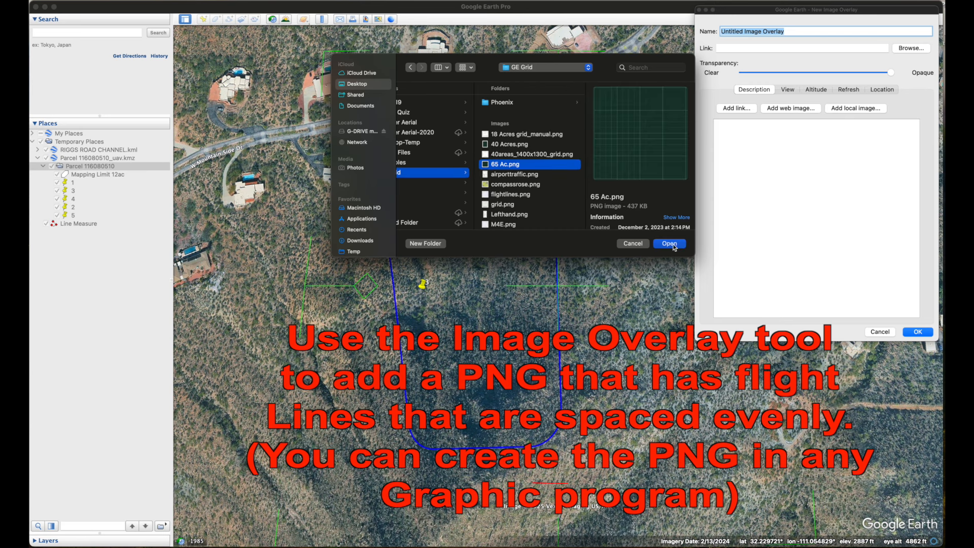
pyautogui.click(669, 244)
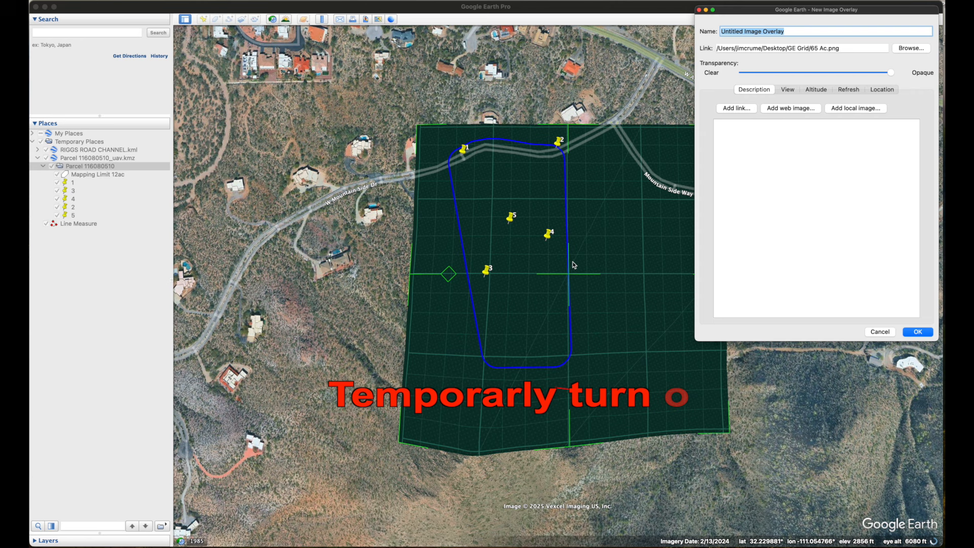
# Turn off the Terrain layer and save the new grid image overlay.
pyautogui.click(34, 541)
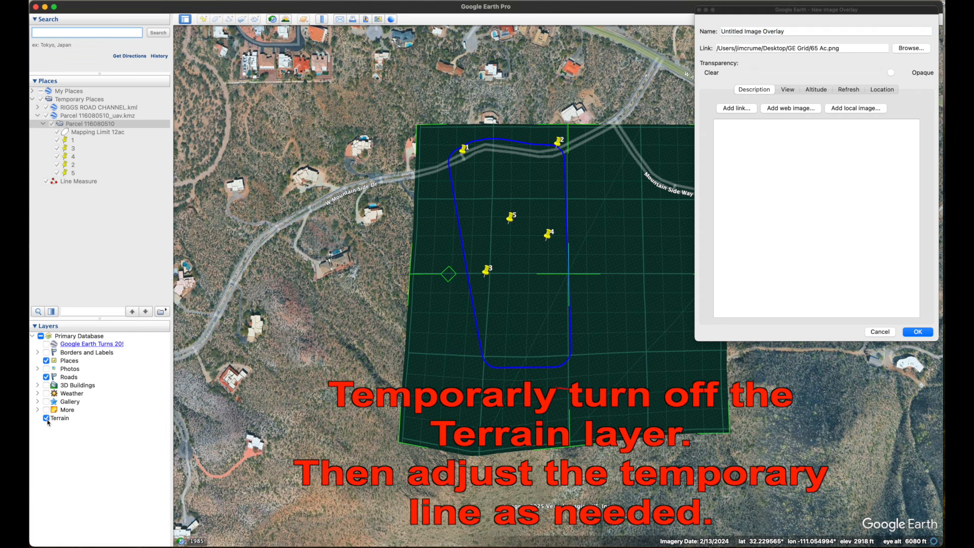
pyautogui.click(46, 418)
pyautogui.scroll(2, 563, 305)
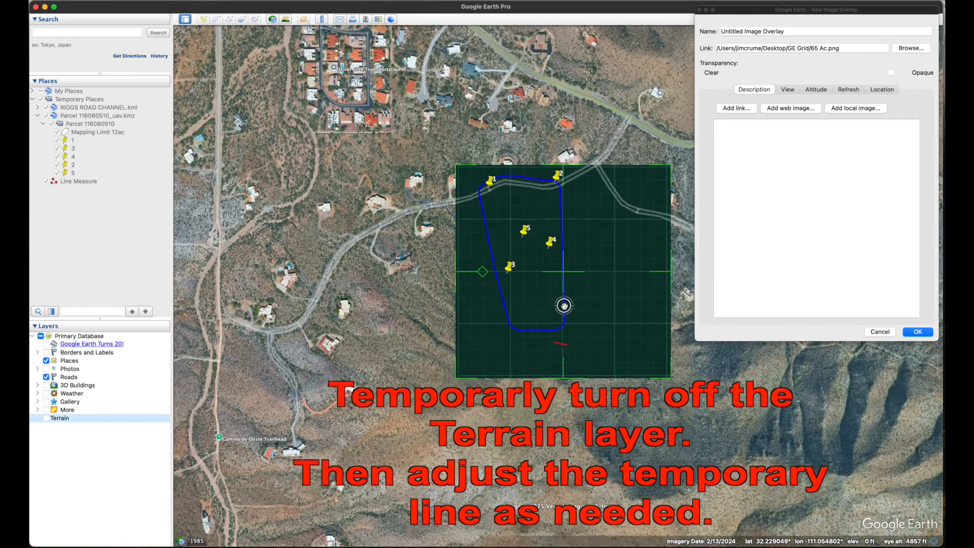
pyautogui.scroll(-2, 578, 311)
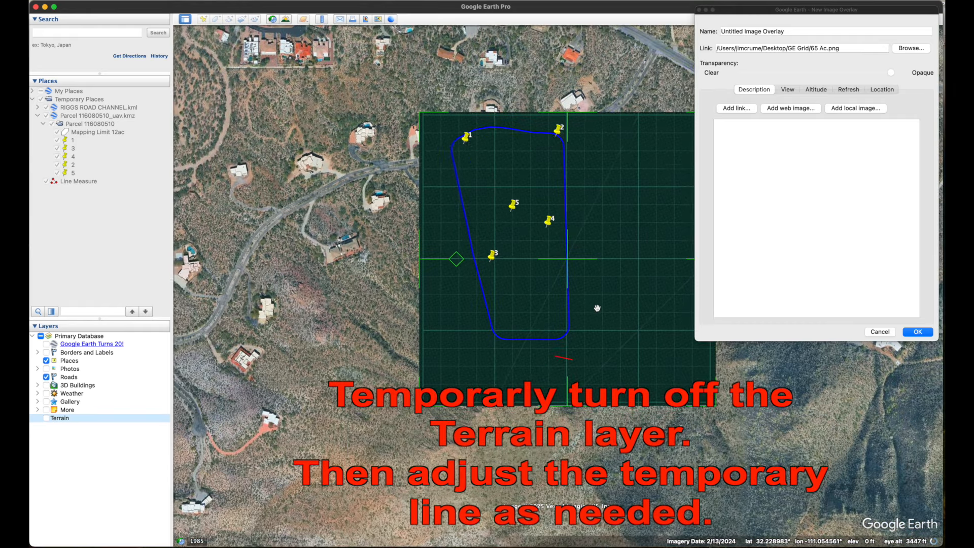
pyautogui.moveTo(606, 317); pyautogui.dragTo(501, 324)
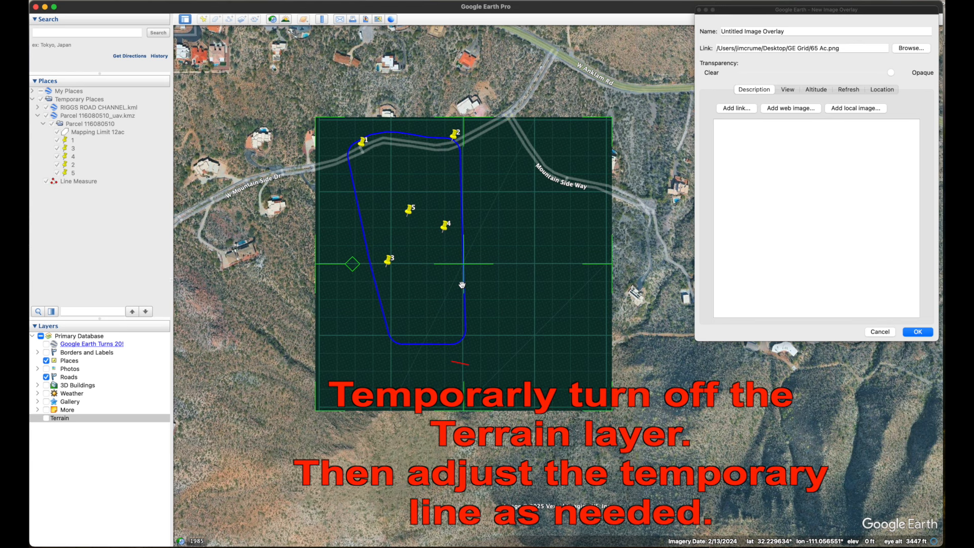
pyautogui.click(917, 332)
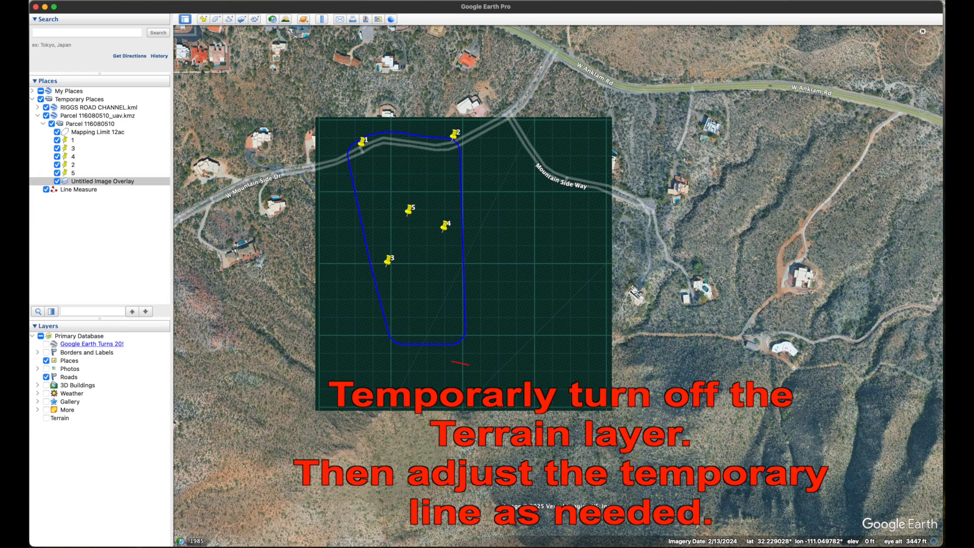
# Adjust the endpoints of the Line Measure path so it runs level east-west and is about 96 feet long.
pyautogui.rightClick(84, 191)
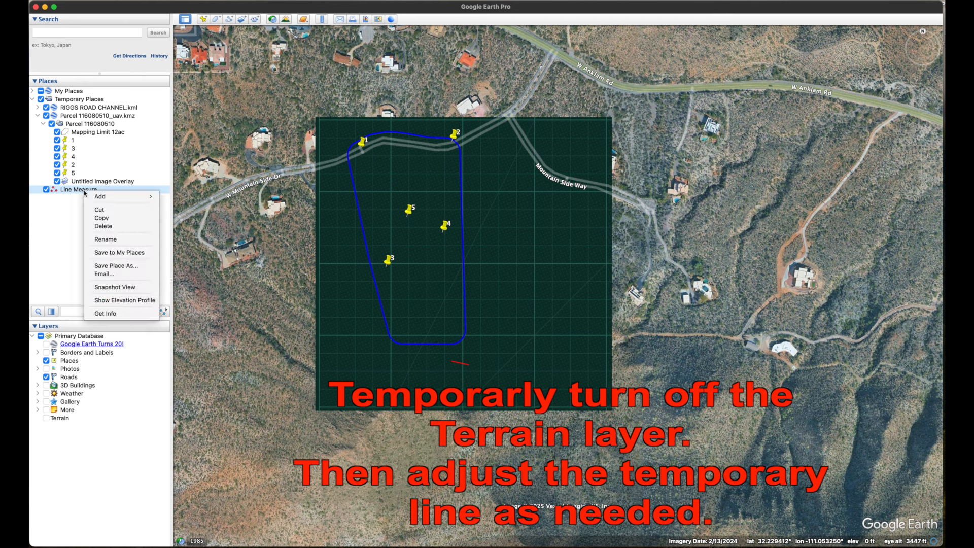
pyautogui.click(105, 313)
pyautogui.click(469, 362)
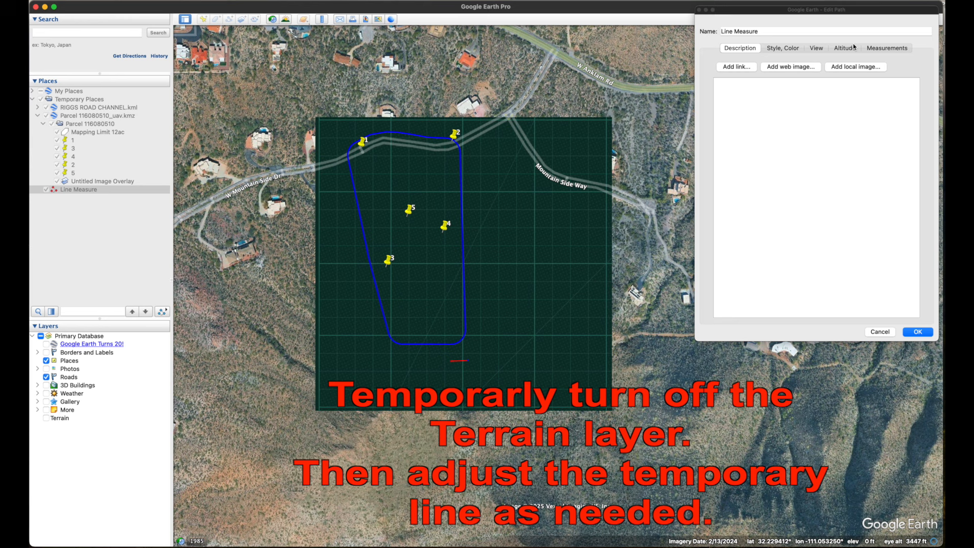
pyautogui.click(882, 49)
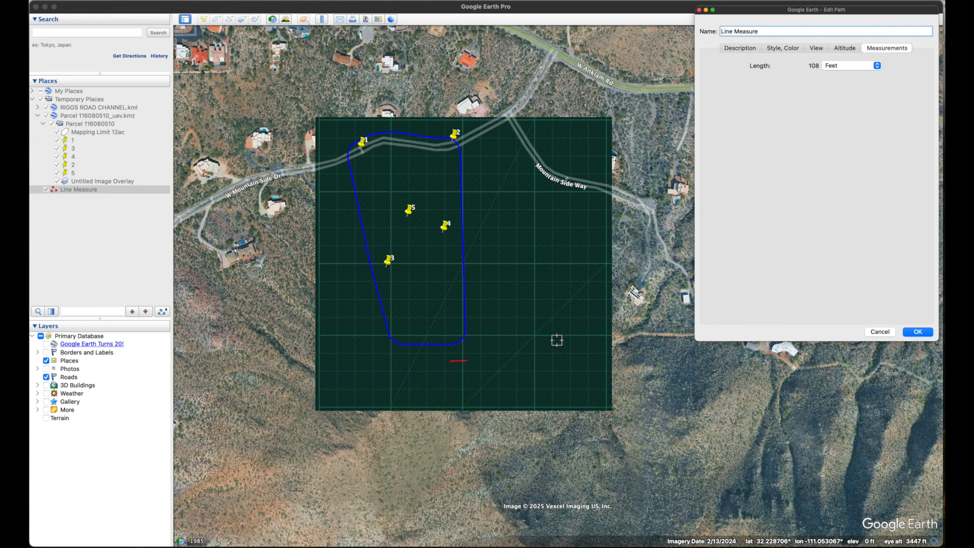
pyautogui.click(456, 364)
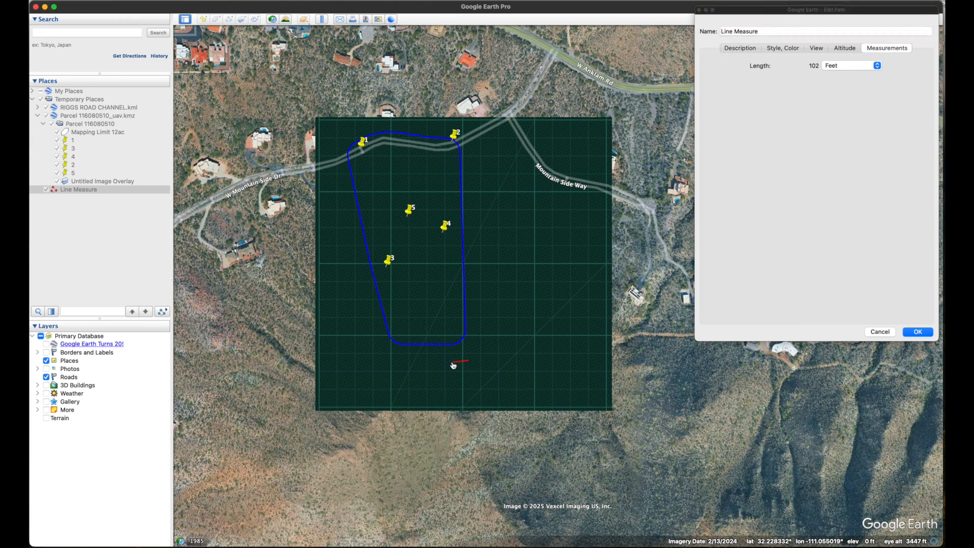
pyautogui.moveTo(456, 365); pyautogui.dragTo(455, 365)
pyautogui.moveTo(471, 363); pyautogui.dragTo(470, 365)
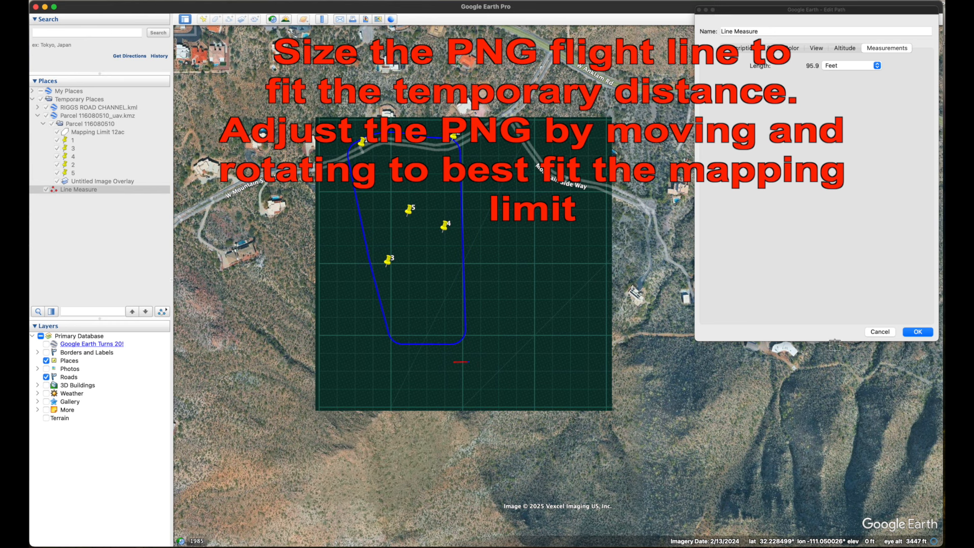
pyautogui.click(917, 331)
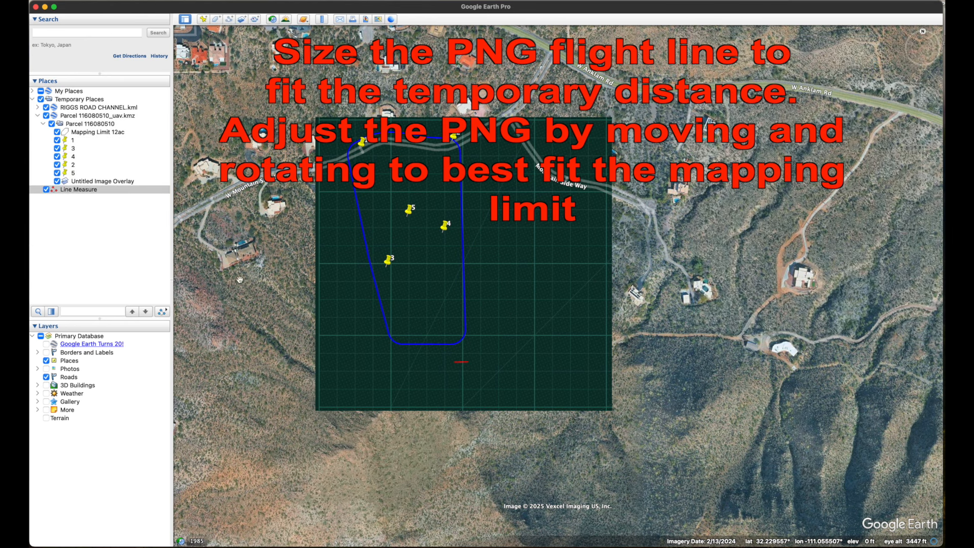
# Narrow the grid image overlay from its east edge to fit its line spacing to the Line Measure path.
pyautogui.rightClick(96, 185)
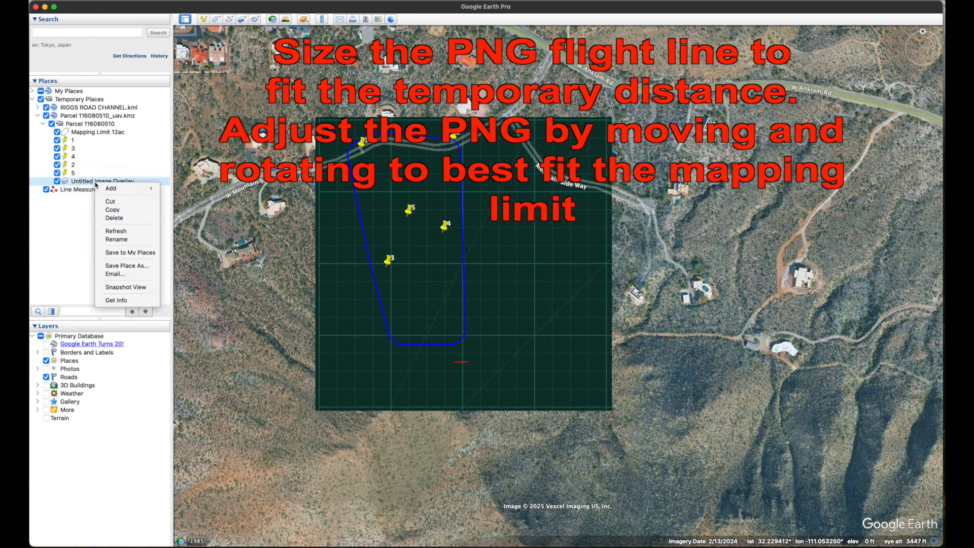
pyautogui.click(137, 298)
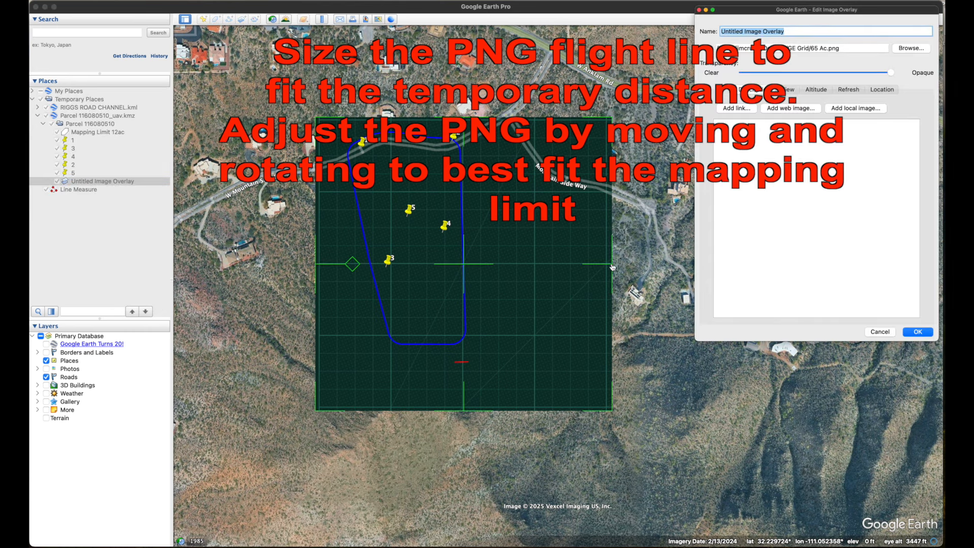
pyautogui.moveTo(610, 266); pyautogui.dragTo(543, 271)
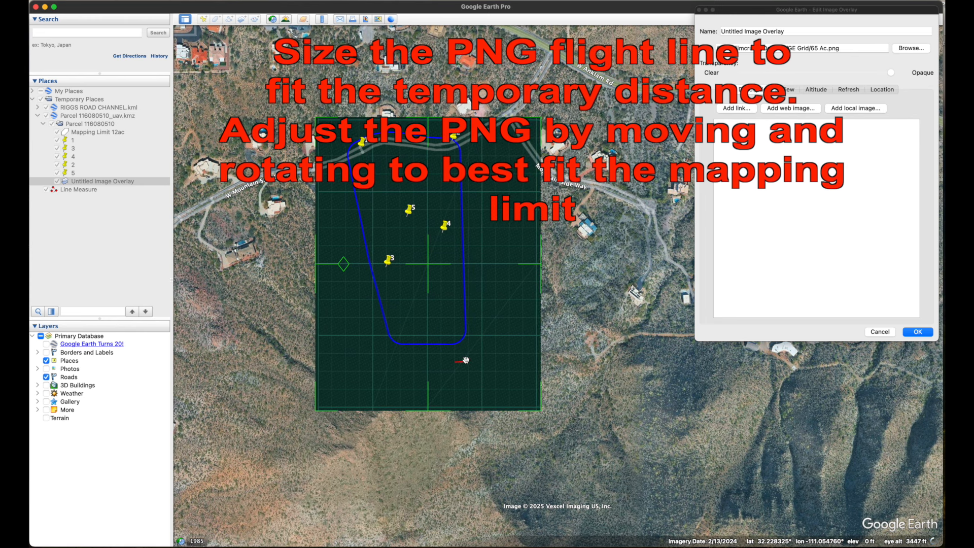
# Move the grid overlay northwest and rotate it slightly counterclockwise to fit the mapping limit, and save the changes.
pyautogui.moveTo(429, 266); pyautogui.dragTo(404, 246)
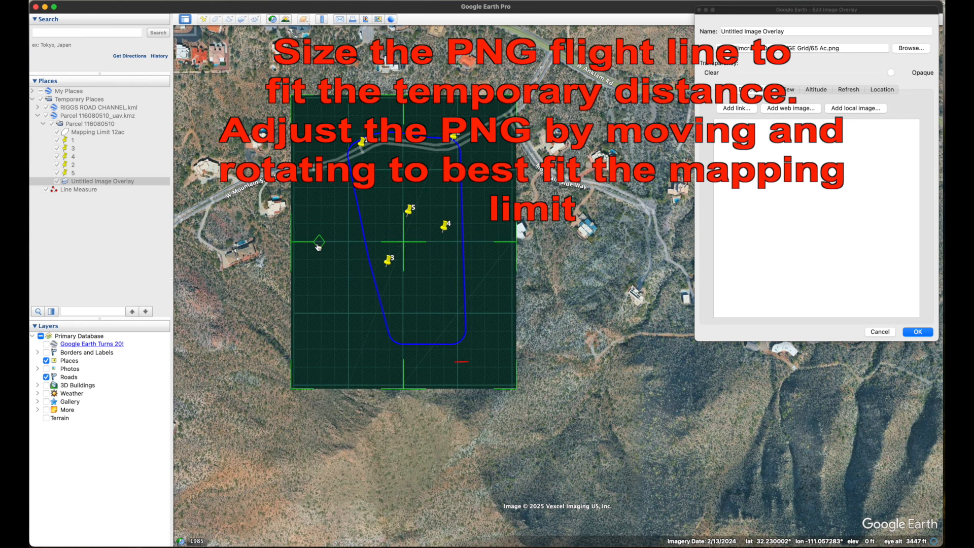
pyautogui.moveTo(319, 242); pyautogui.dragTo(318, 247)
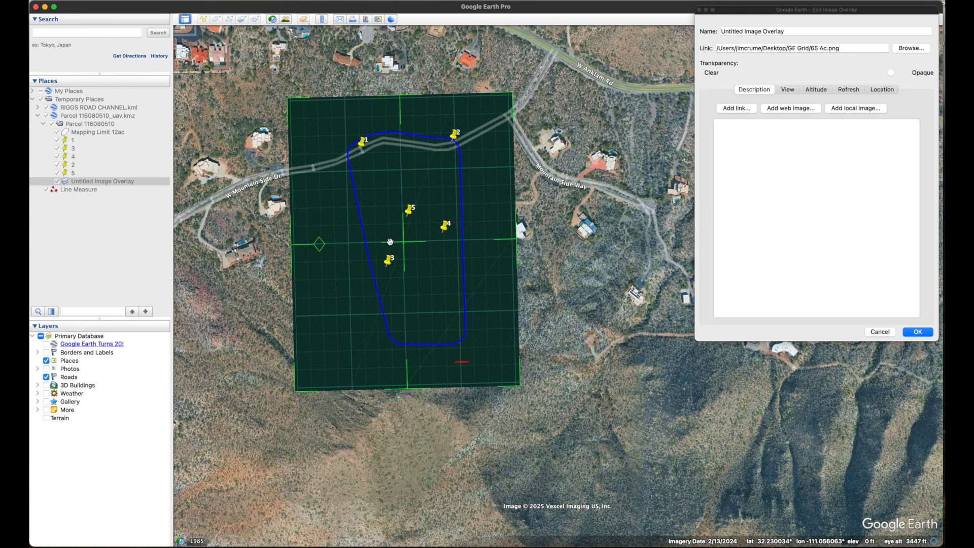
pyautogui.moveTo(405, 247); pyautogui.dragTo(409, 246)
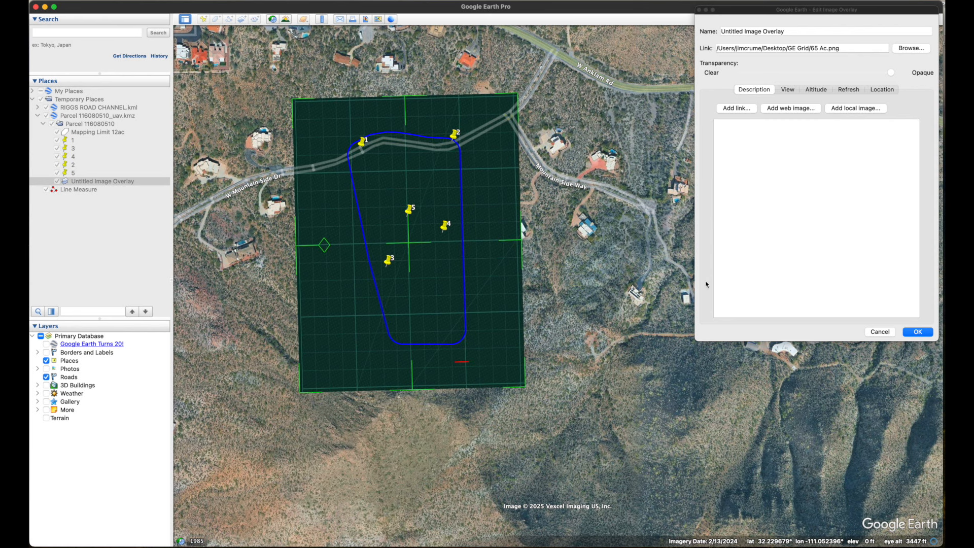
pyautogui.click(917, 332)
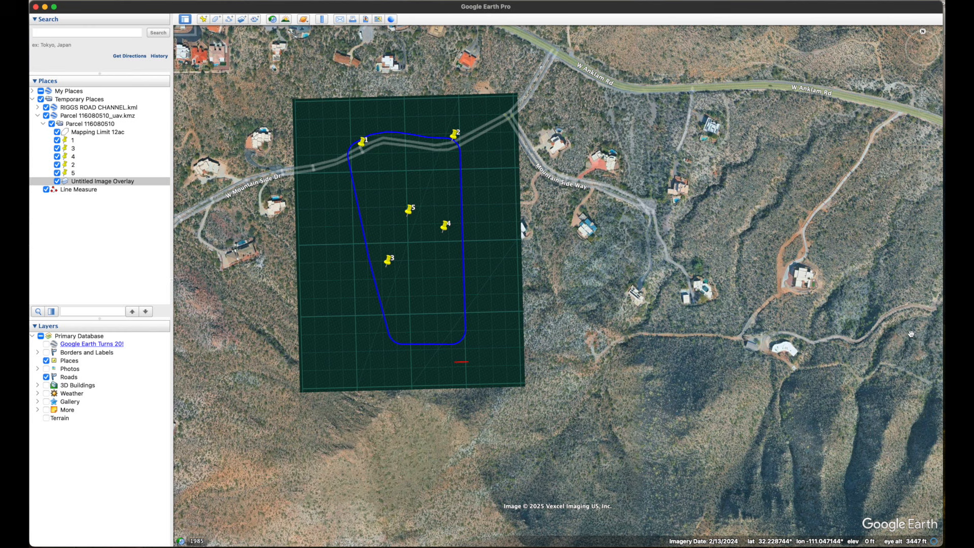
# Delete the Line Measure path from Temporary Places.
pyautogui.click(84, 193)
pyautogui.rightClick(84, 193)
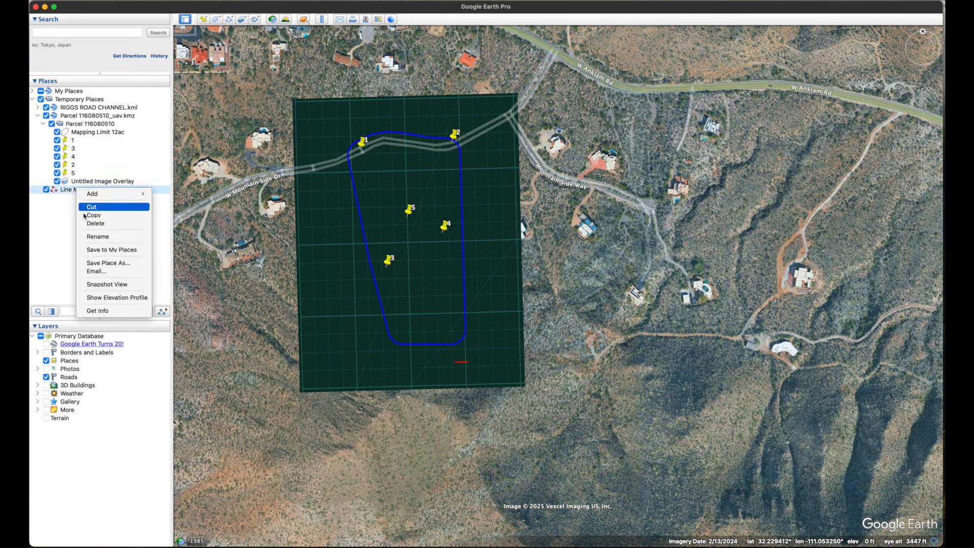
pyautogui.click(96, 224)
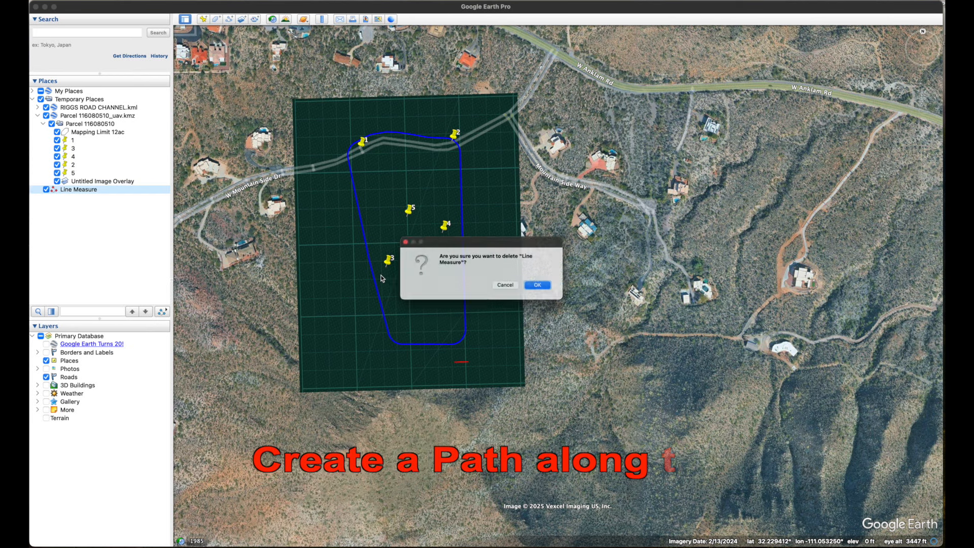
pyautogui.click(552, 288)
# Create a blue path named FlightLine along the mapping limit's east edge, running from north of placemark 2 to beyond the limit's south edge.
pyautogui.scroll(5, 476, 338)
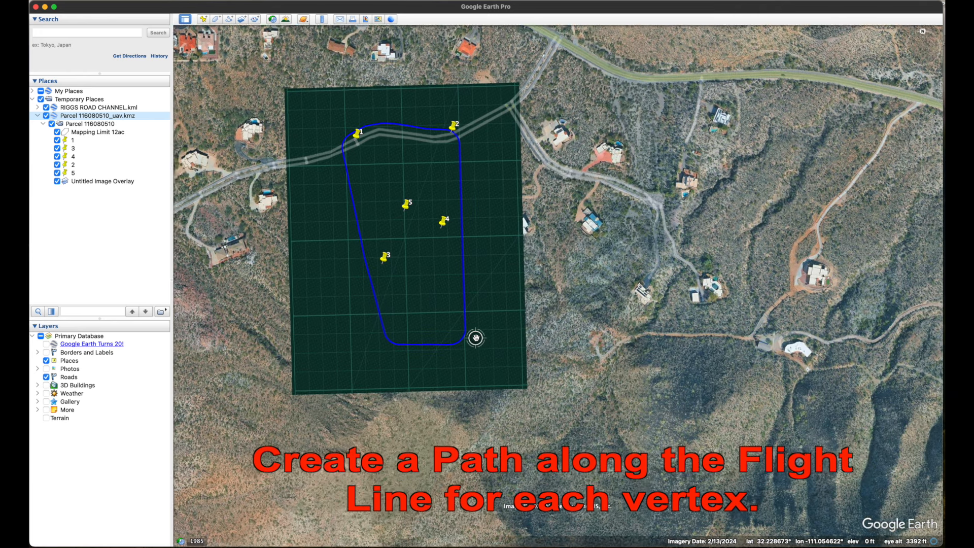
pyautogui.scroll(-4, 476, 337)
pyautogui.moveTo(491, 248); pyautogui.dragTo(502, 289)
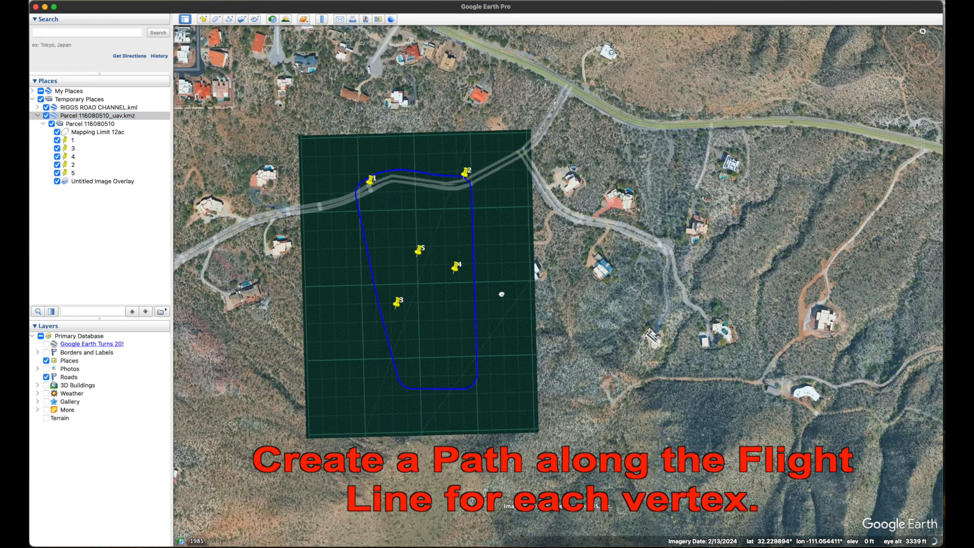
pyautogui.scroll(3, 502, 290)
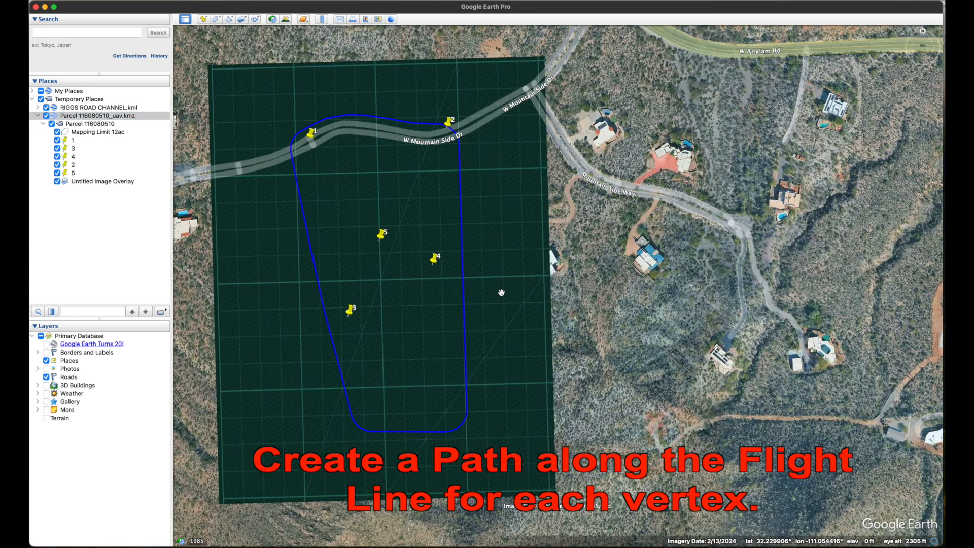
pyautogui.click(230, 20)
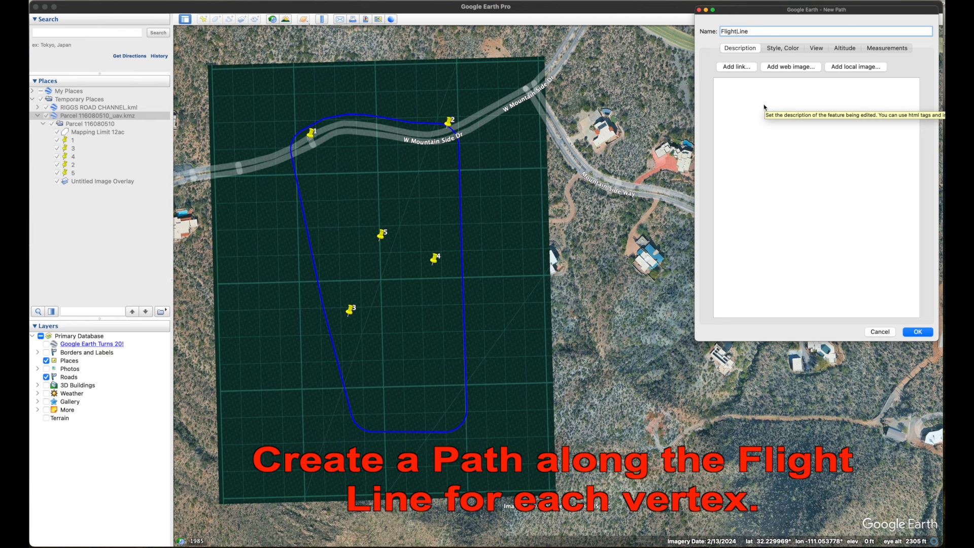
pyautogui.click(782, 48)
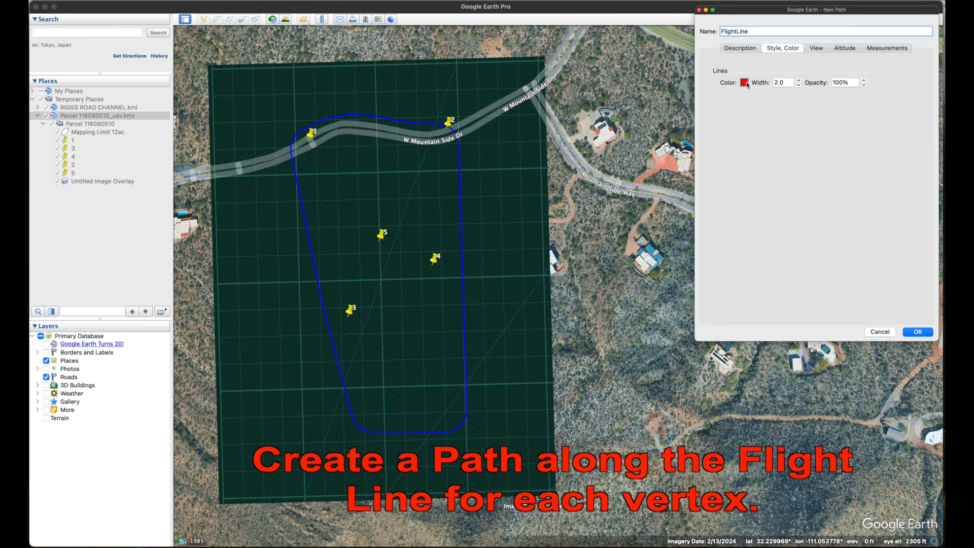
pyautogui.click(744, 82)
pyautogui.click(311, 92)
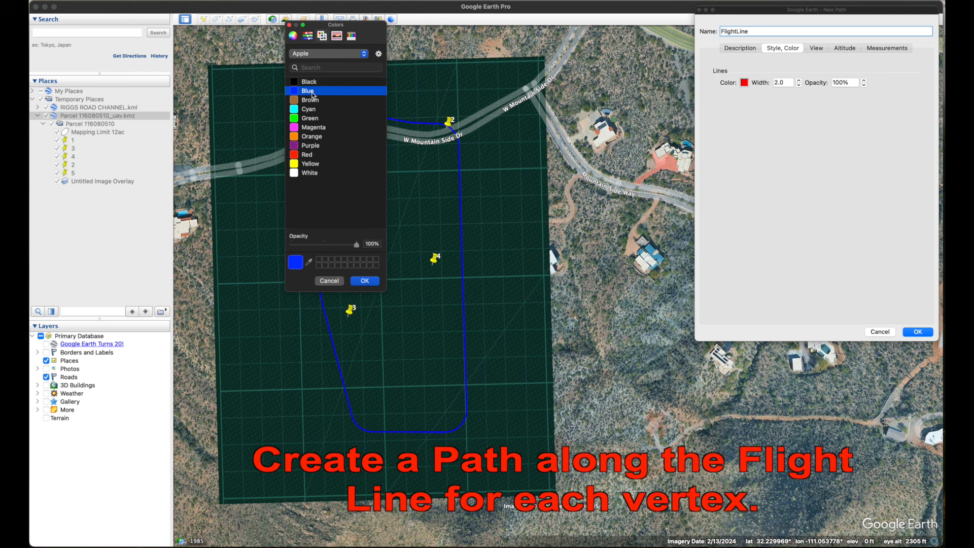
pyautogui.click(364, 281)
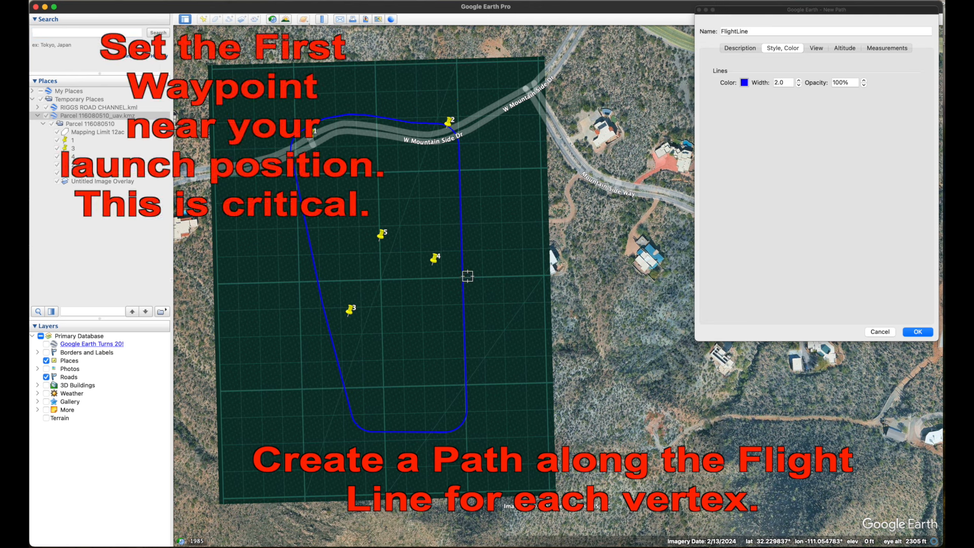
pyautogui.click(461, 208)
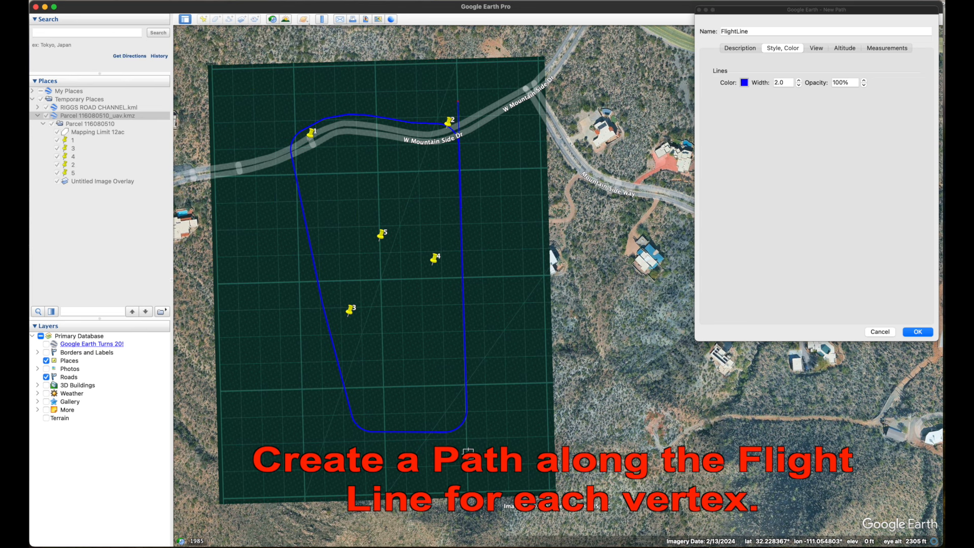
pyautogui.click(918, 332)
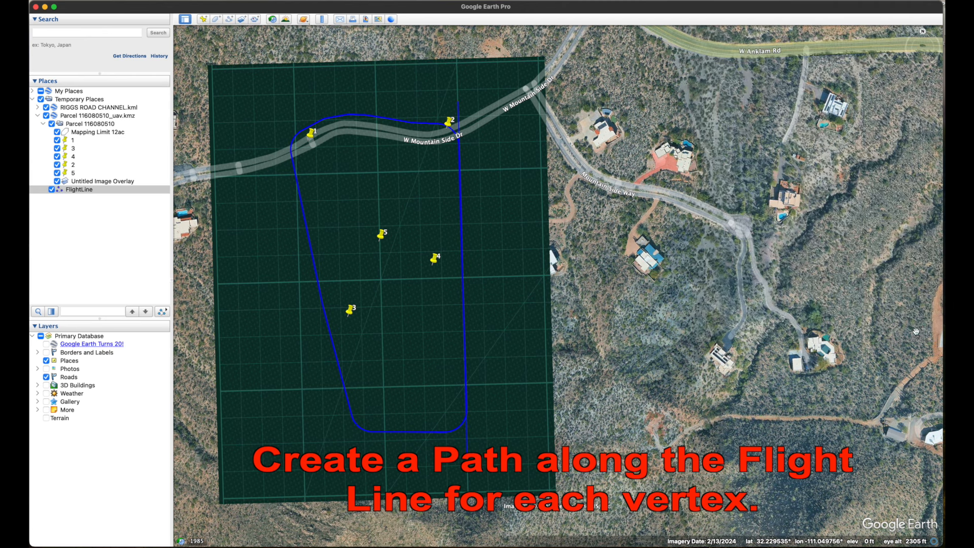
# Make the grid image overlay partly transparent so the imagery shows through, and save the change.
pyautogui.rightClick(106, 183)
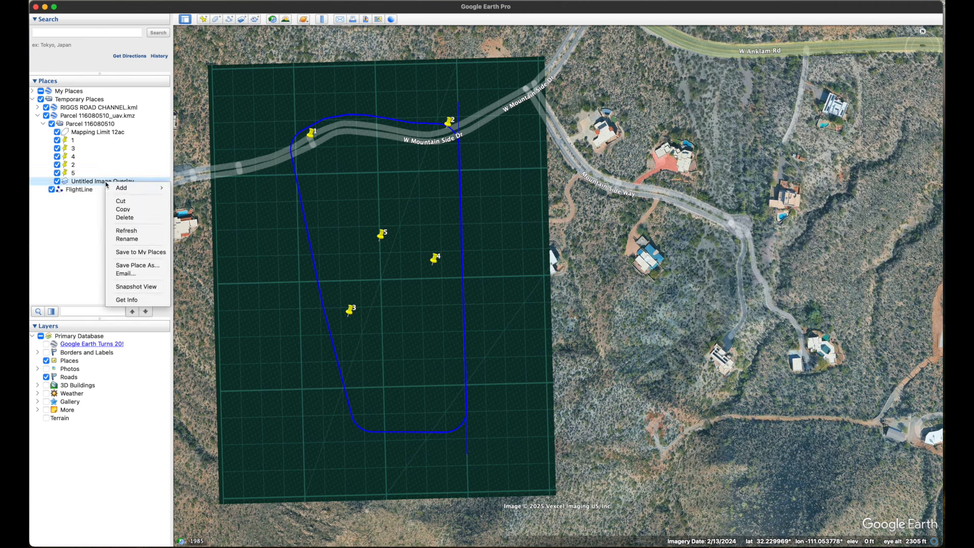
pyautogui.click(126, 299)
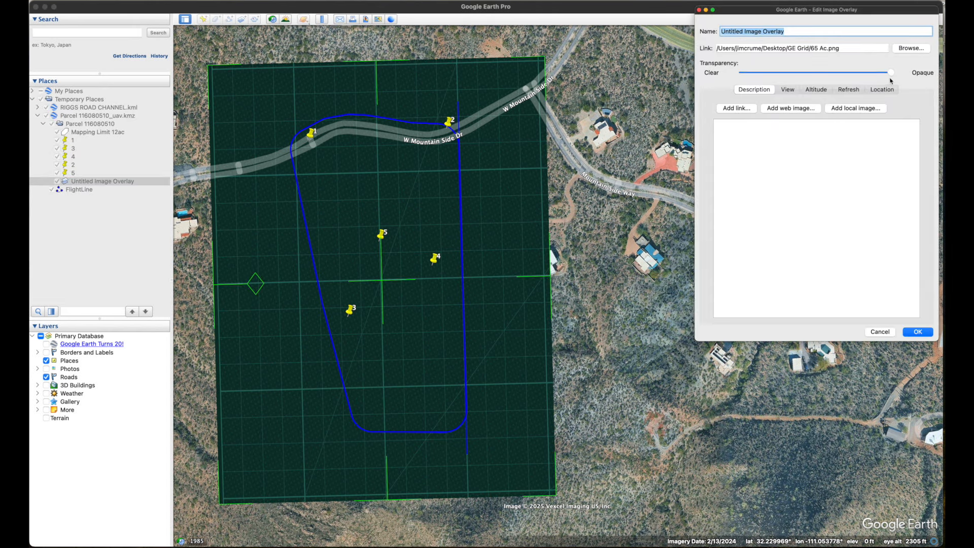
pyautogui.moveTo(891, 76); pyautogui.dragTo(837, 76)
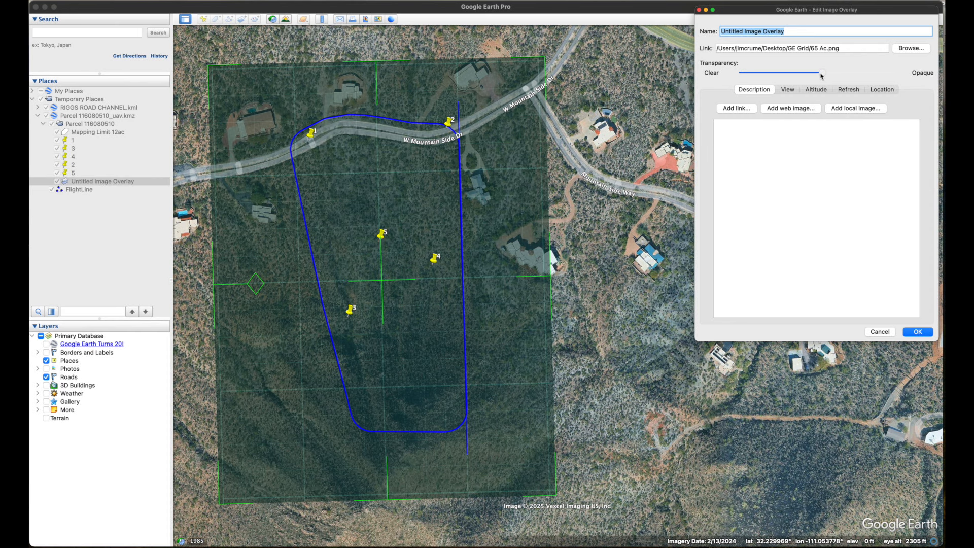
pyautogui.click(919, 332)
# Turn on the Terrain layer.
pyautogui.moveTo(597, 198); pyautogui.dragTo(668, 199)
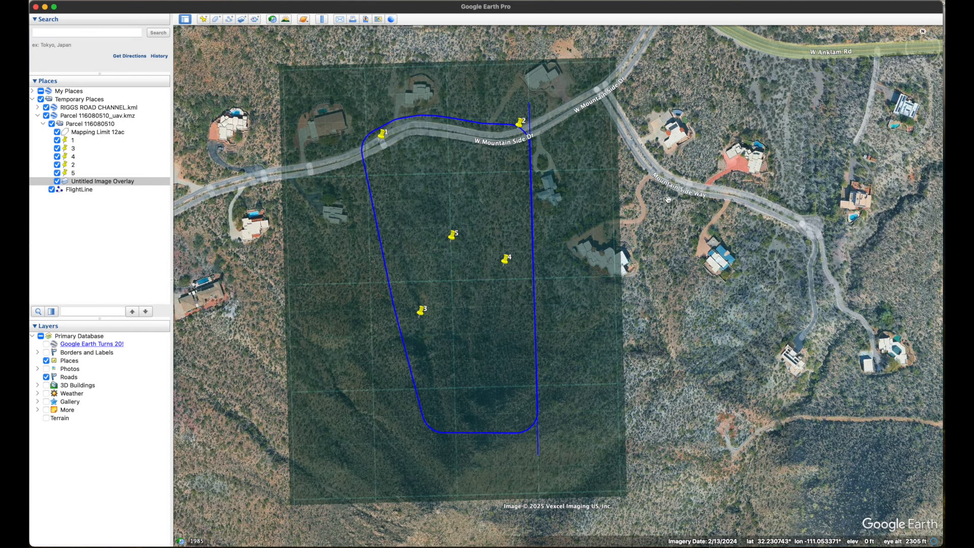
pyautogui.click(47, 421)
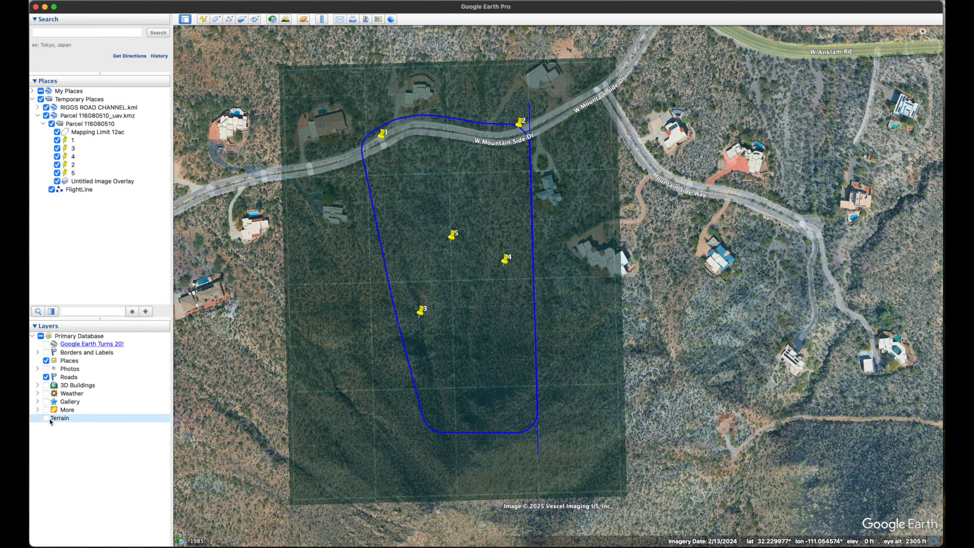
pyautogui.click(46, 418)
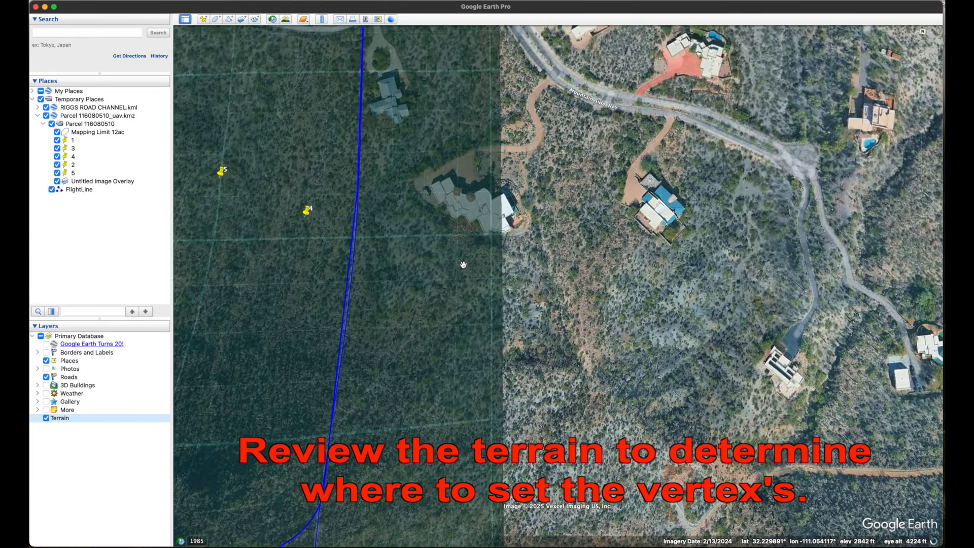
# Examine the terrain slope along the flight line and across the parcel, in tilted and overhead views, to judge where vertices are needed.
pyautogui.scroll(-5, 235, 213)
pyautogui.moveTo(358, 258); pyautogui.dragTo(523, 267)
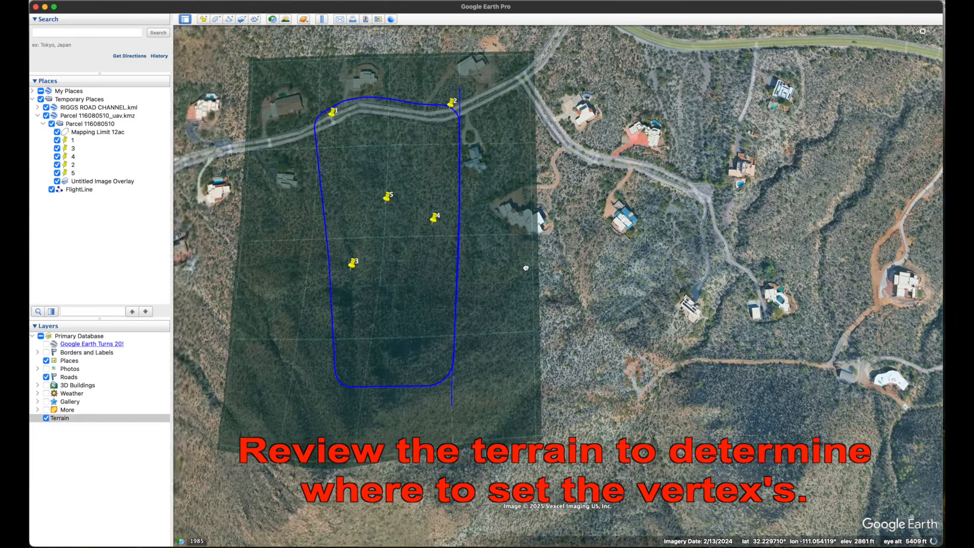
pyautogui.moveTo(438, 233); pyautogui.dragTo(503, 247)
pyautogui.scroll(3, 534, 263)
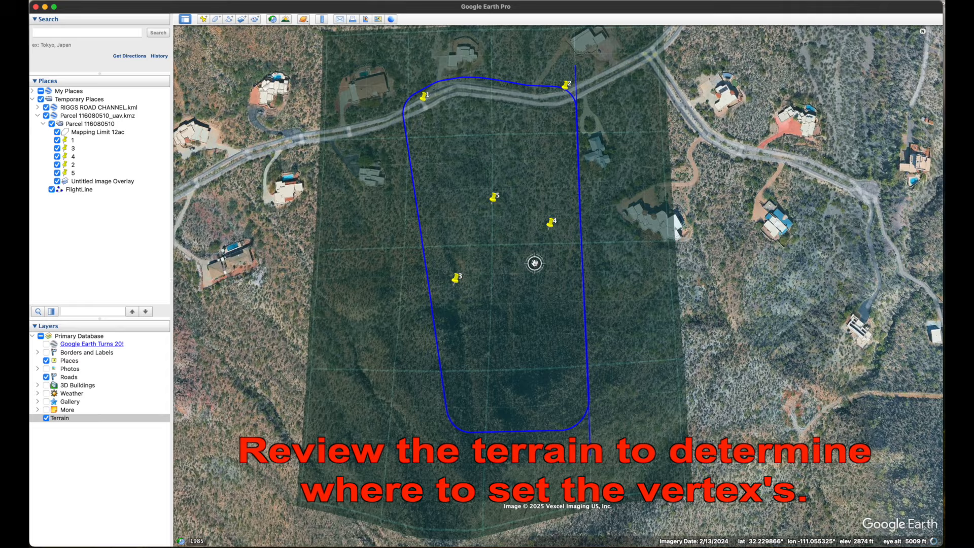
pyautogui.moveTo(391, 246); pyautogui.dragTo(525, 223, button='middle')
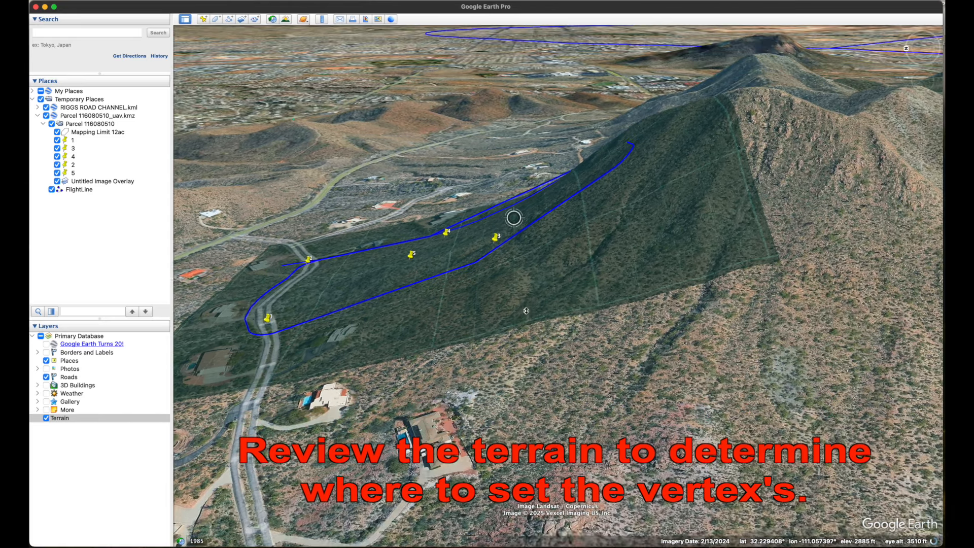
pyautogui.moveTo(526, 310); pyautogui.dragTo(528, 356, button='middle')
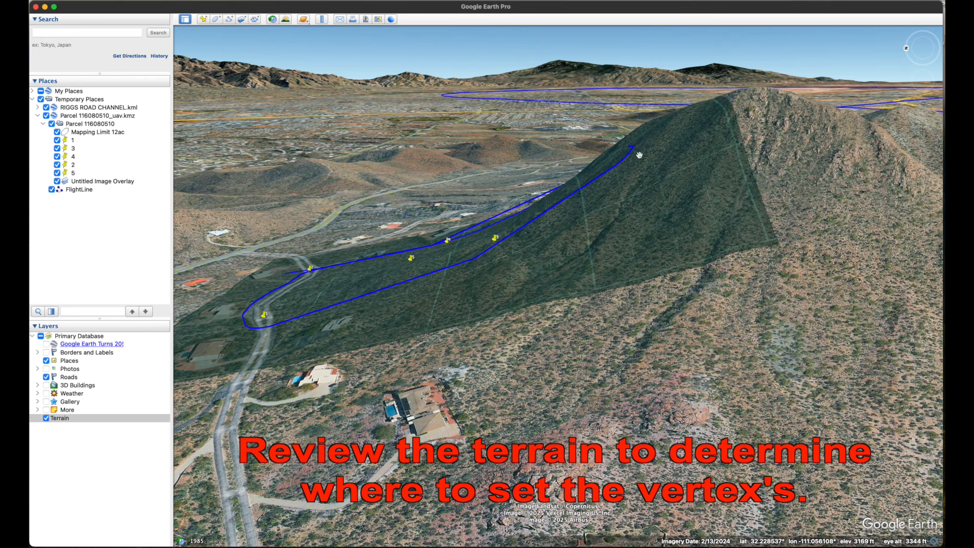
pyautogui.scroll(-3, 664, 170)
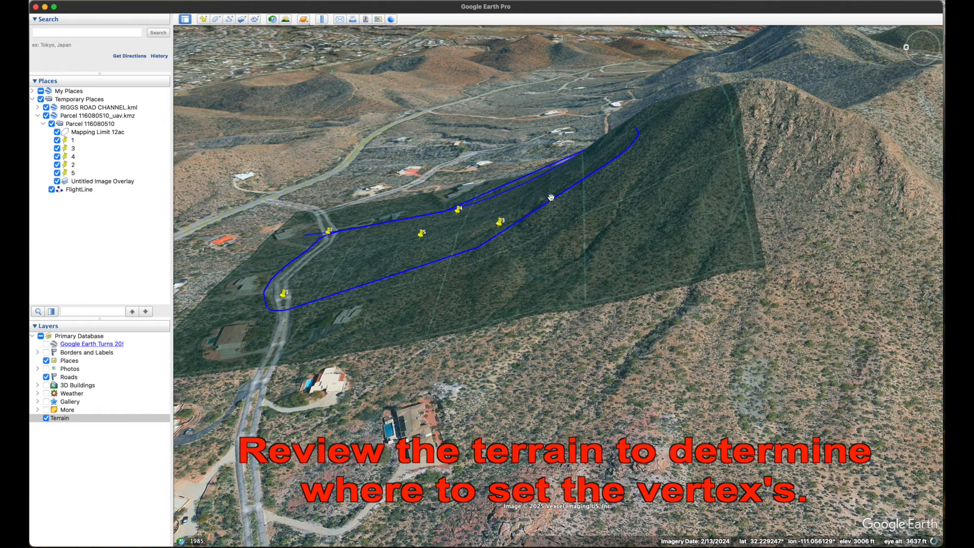
pyautogui.press('r')
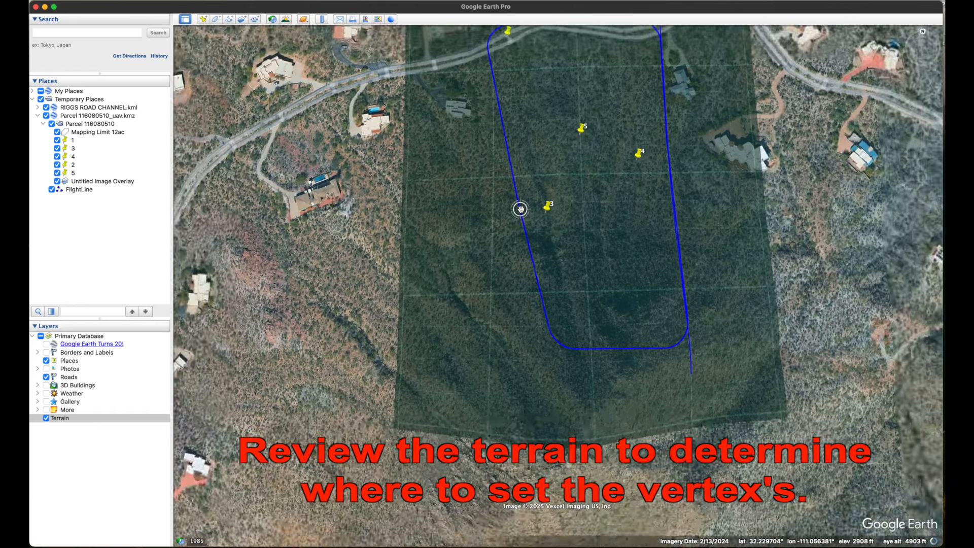
pyautogui.scroll(-4, 520, 208)
pyautogui.moveTo(561, 171); pyautogui.dragTo(419, 189)
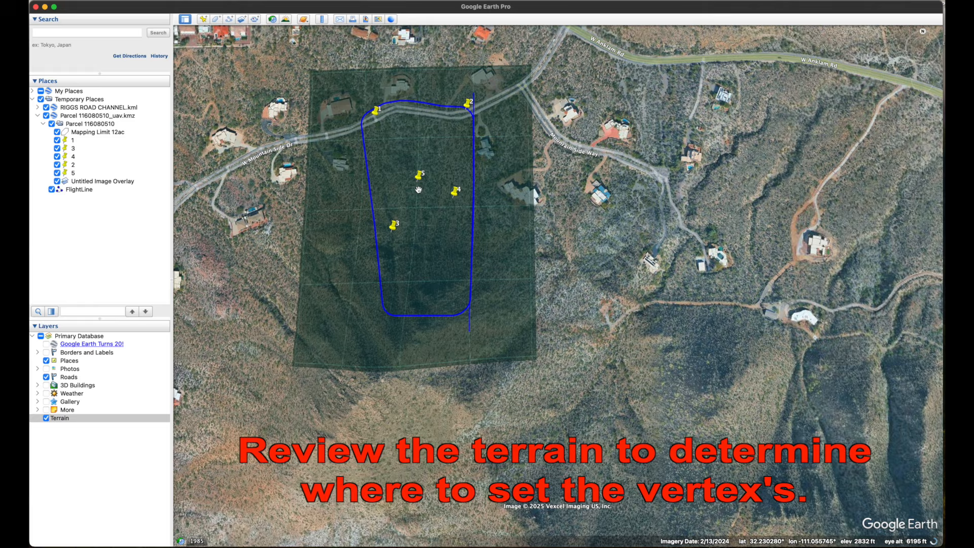
pyautogui.scroll(-2, 419, 189)
pyautogui.scroll(3, 413, 184)
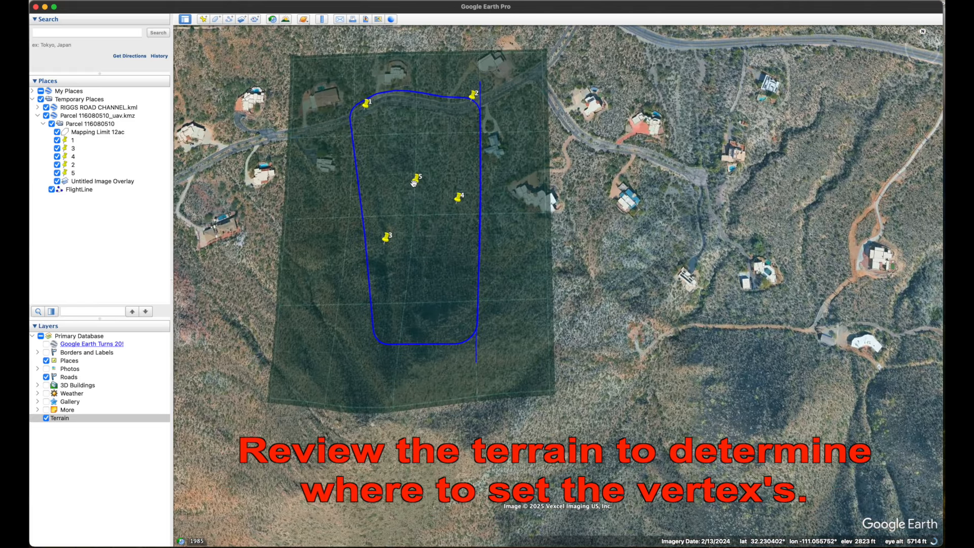
# Set the Mapping Limit 12ac polygon's outline to red with a line width of 2, and save the change.
pyautogui.rightClick(100, 133)
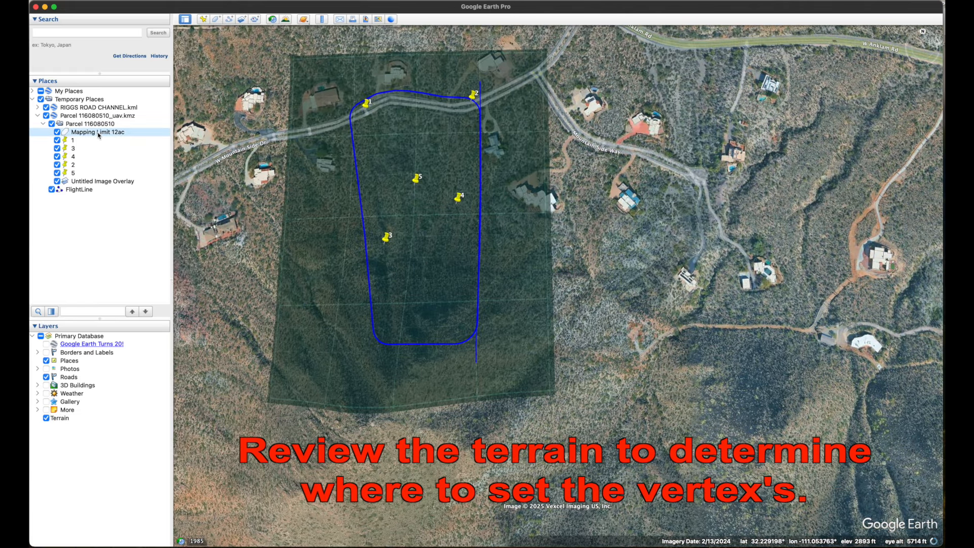
pyautogui.click(131, 243)
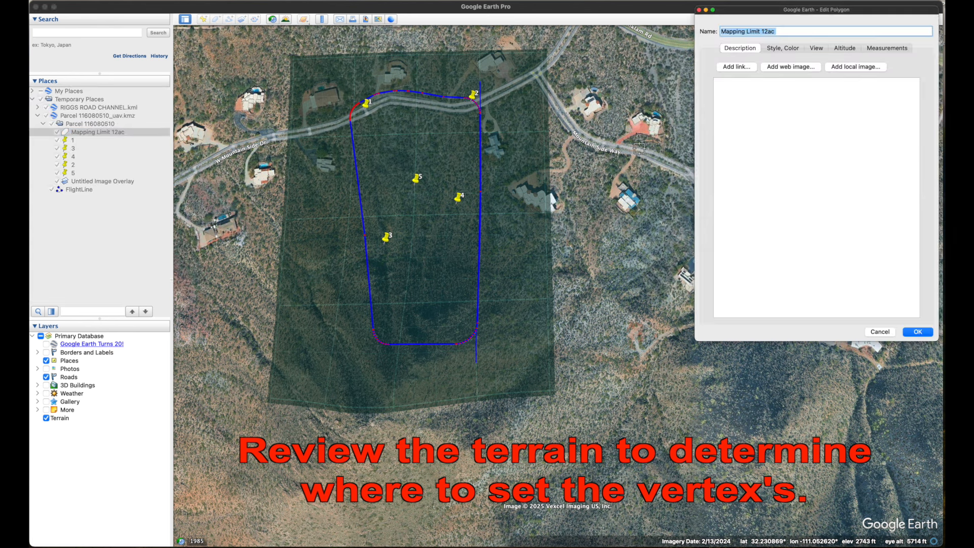
pyautogui.click(783, 48)
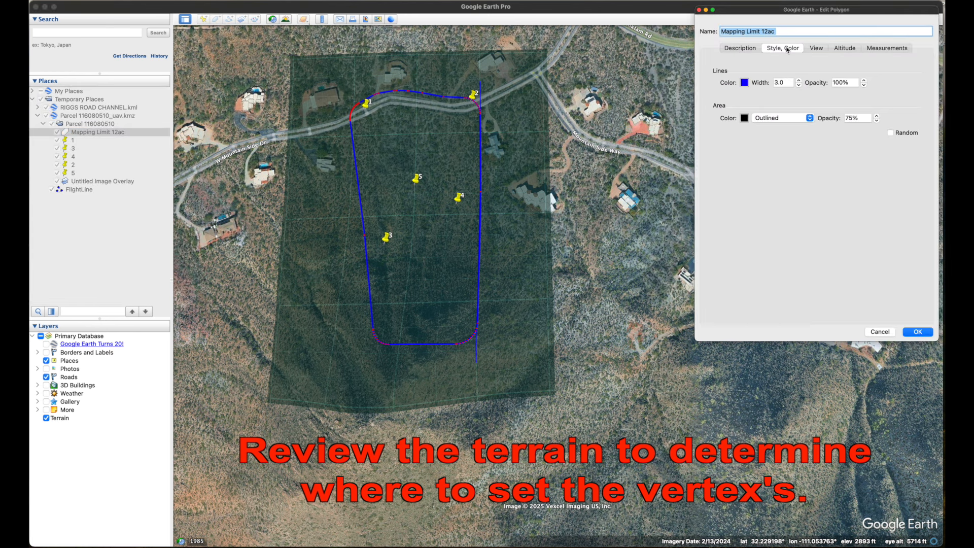
pyautogui.click(743, 82)
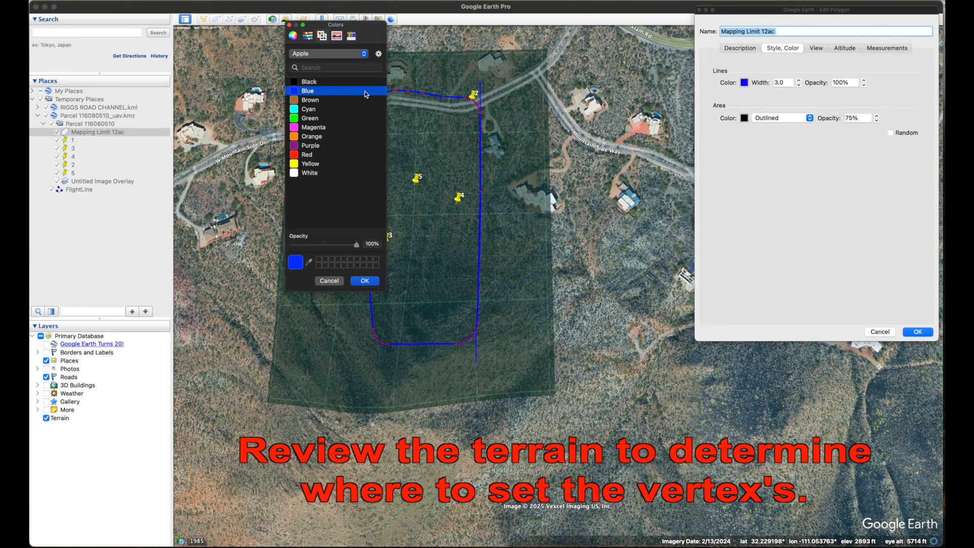
pyautogui.click(304, 156)
pyautogui.click(363, 281)
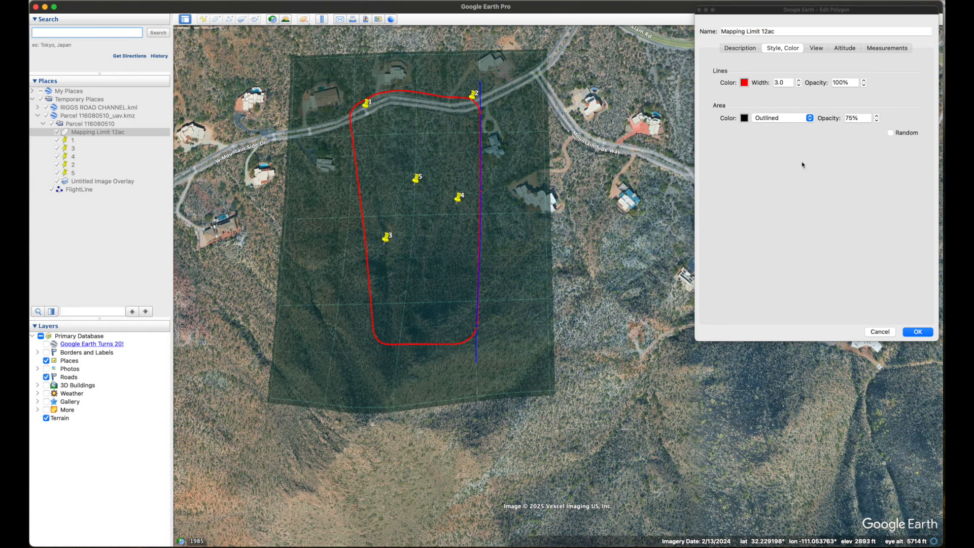
pyautogui.click(789, 81)
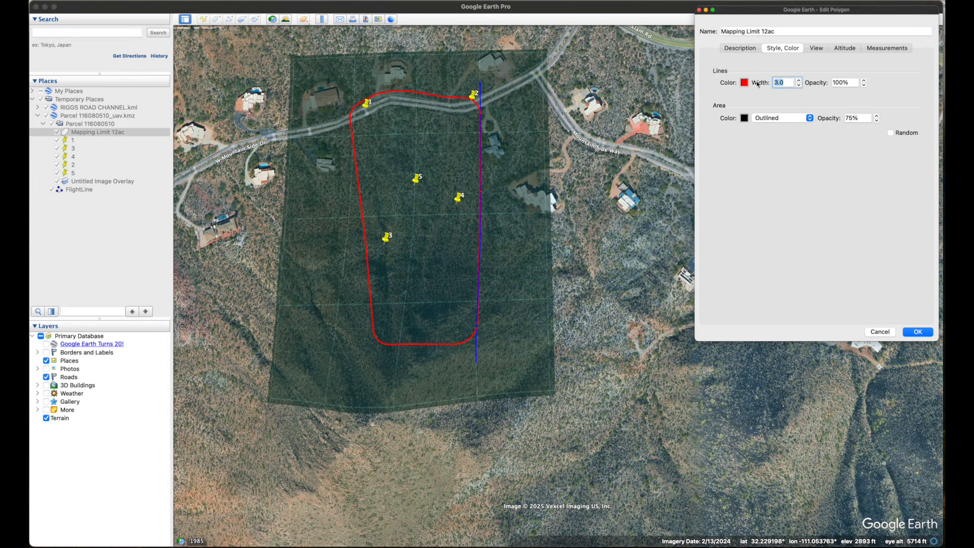
pyautogui.write('2')
pyautogui.click(917, 332)
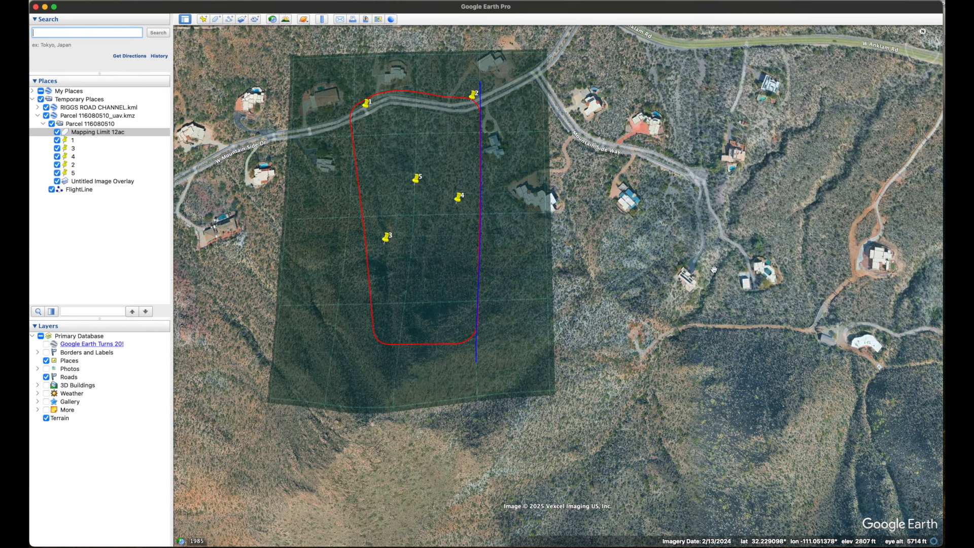
pyautogui.click(113, 181)
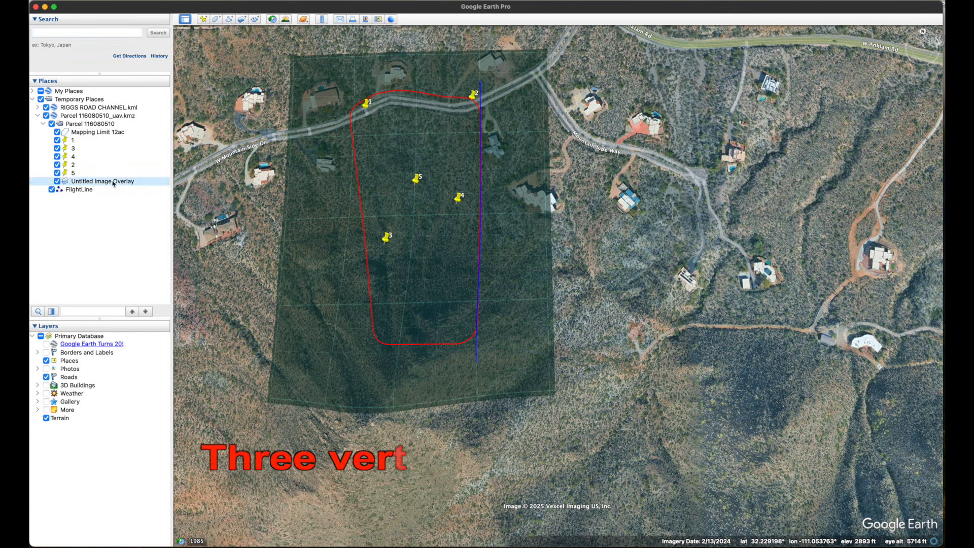
pyautogui.rightClick(113, 181)
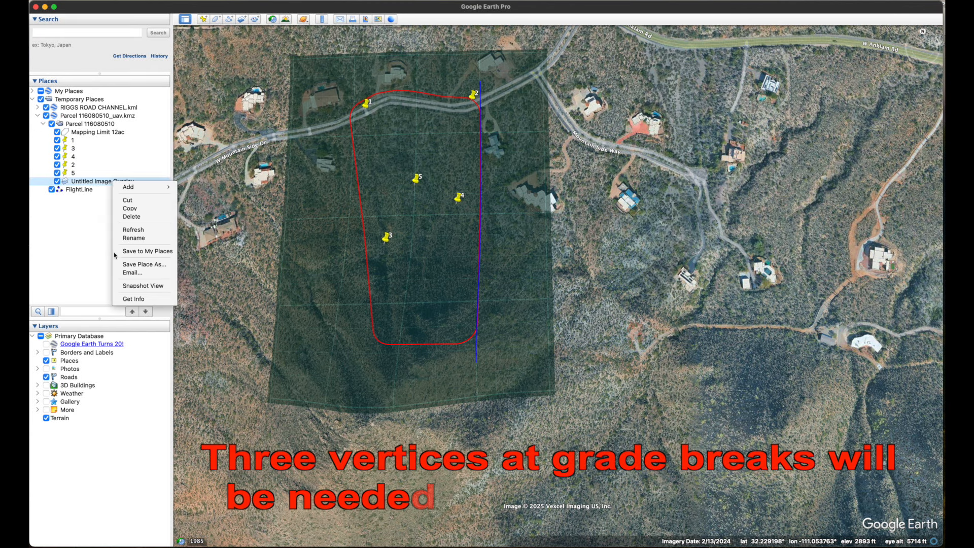
pyautogui.click(133, 298)
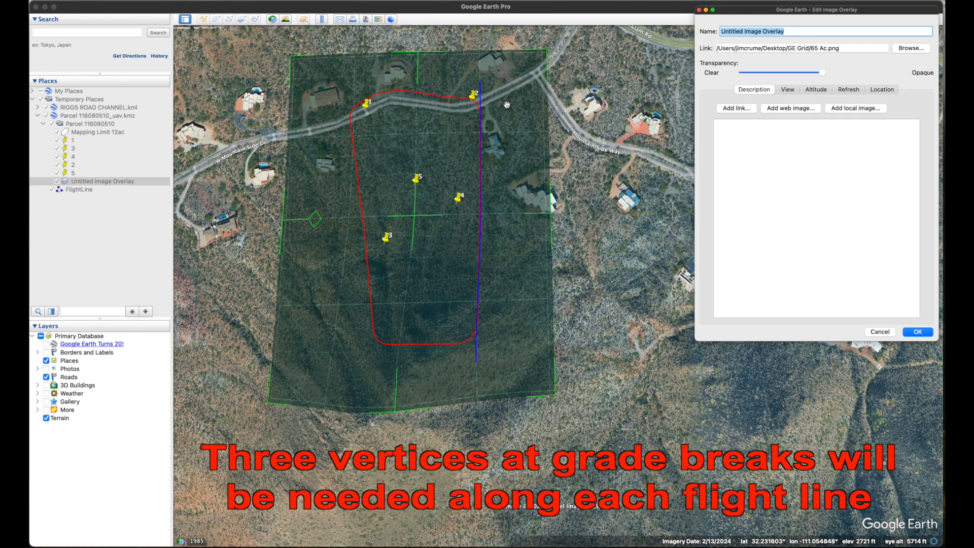
pyautogui.click(891, 334)
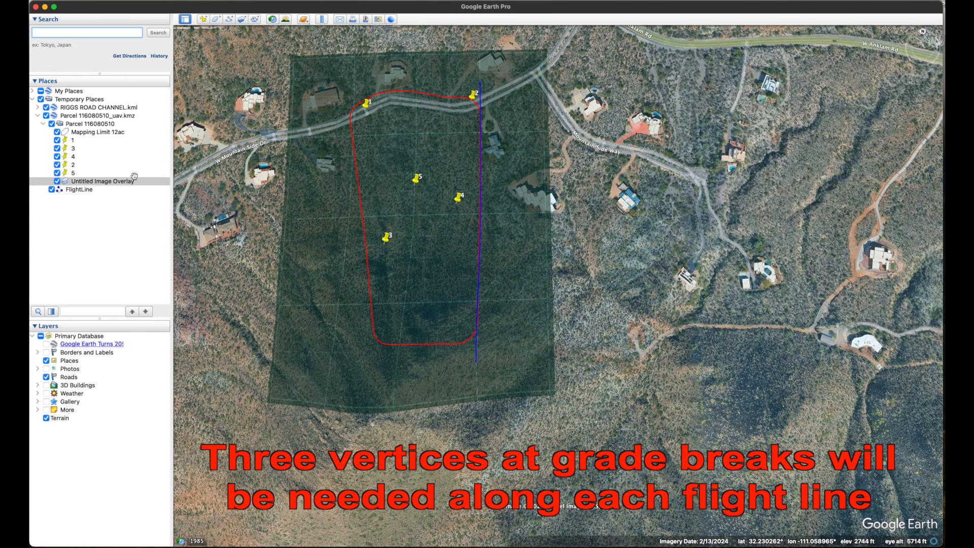
# Open the FlightLine path for editing and shorten the eastern flight line so its south end sits just beyond the mapping limit.
pyautogui.click(79, 190)
pyautogui.rightClick(79, 190)
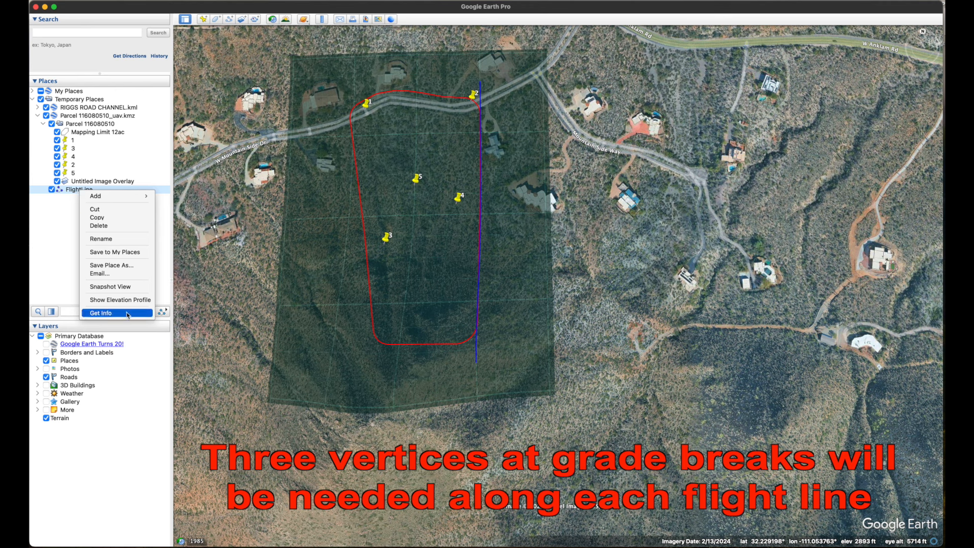
pyautogui.click(109, 313)
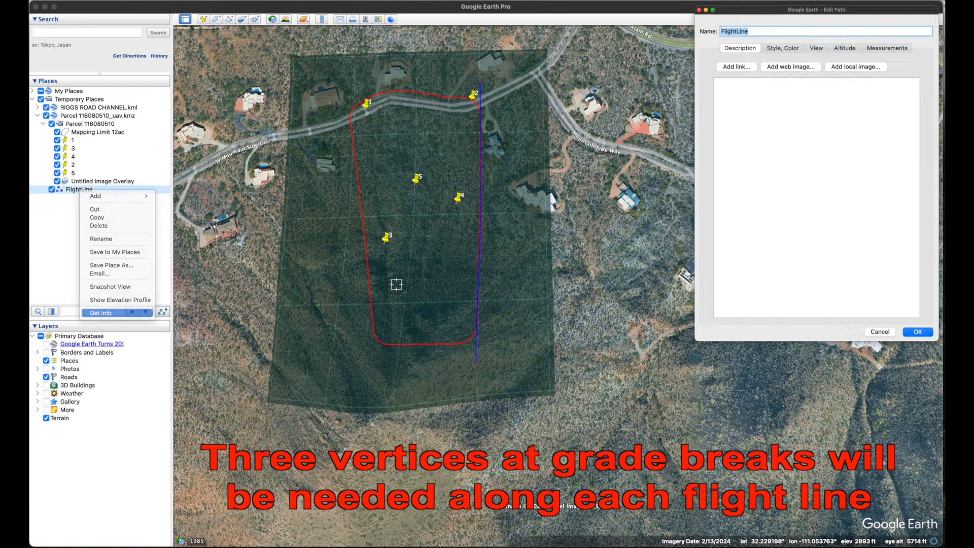
pyautogui.click(482, 163)
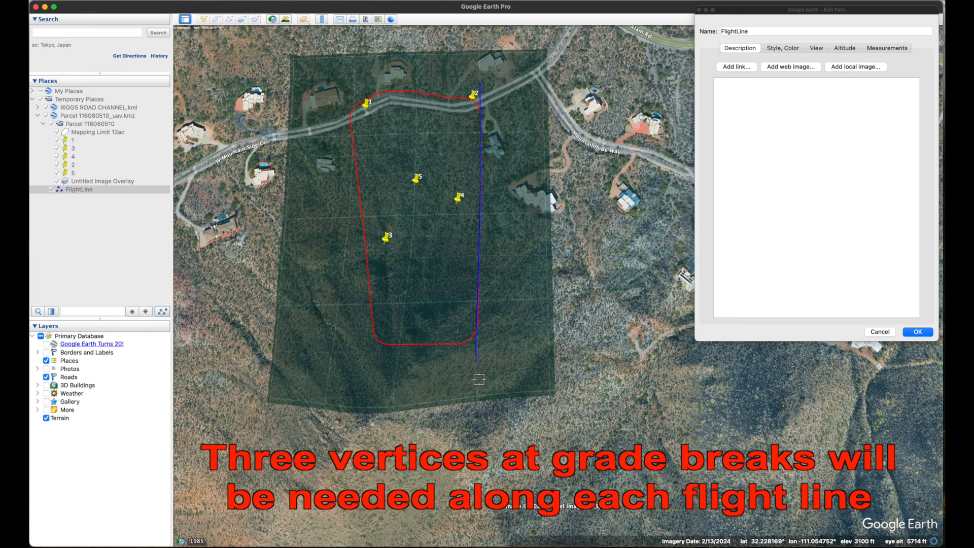
pyautogui.click(477, 361)
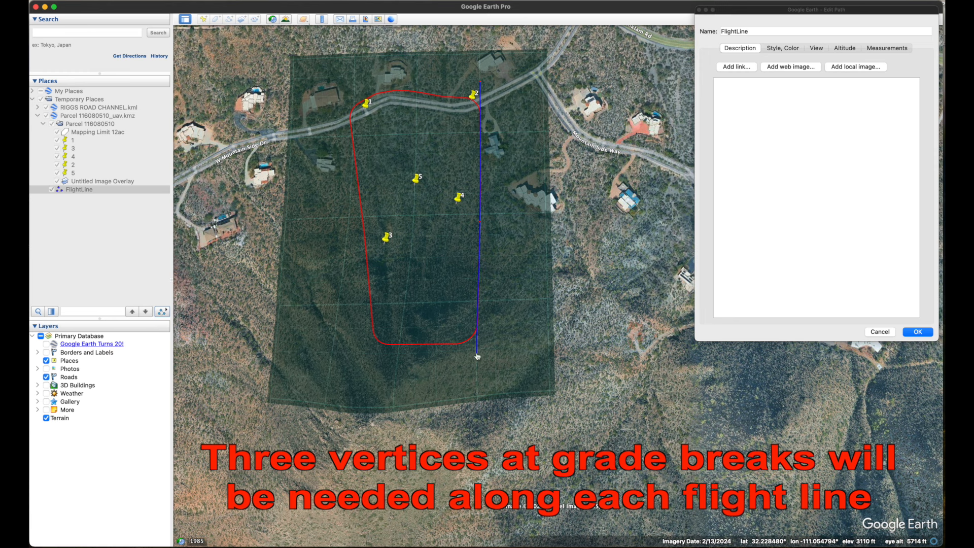
pyautogui.click(477, 357)
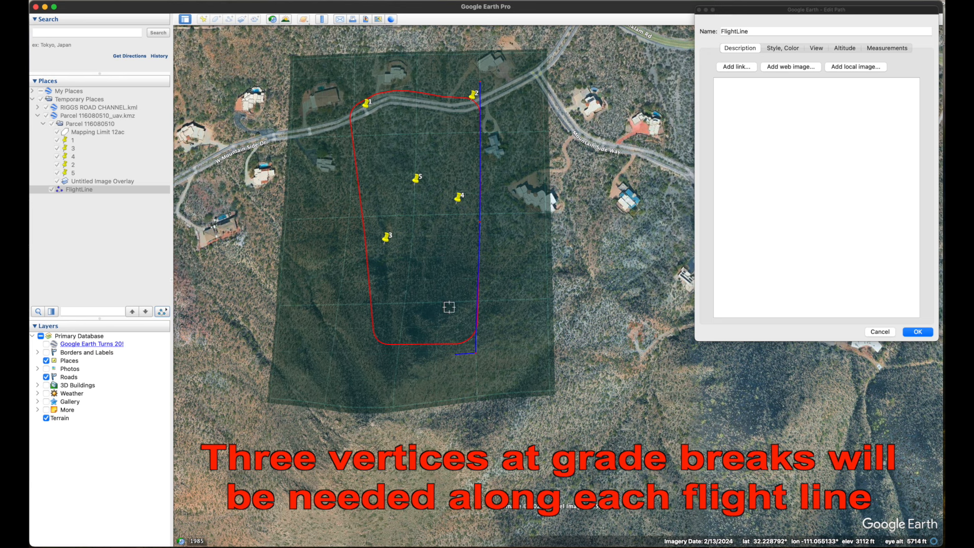
# Extend the path with the second and third flight lines along the grid spacing, each with a mid-slope grade-break vertex and ends beyond the mapping limit.
pyautogui.click(461, 222)
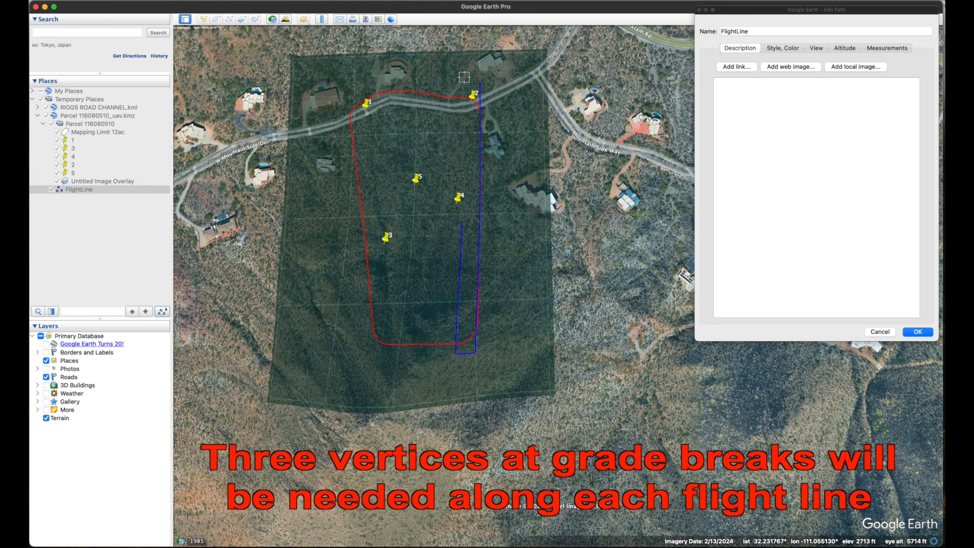
pyautogui.click(464, 77)
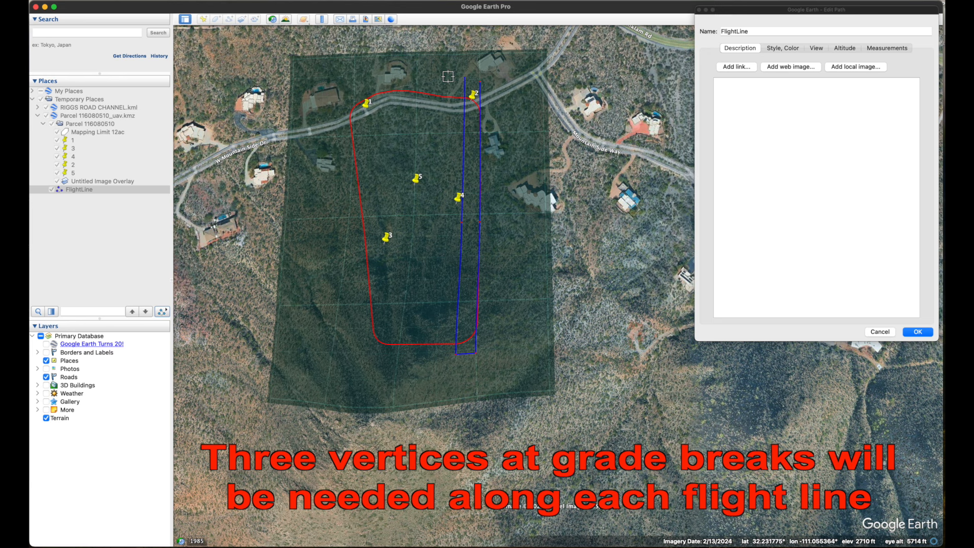
pyautogui.click(447, 77)
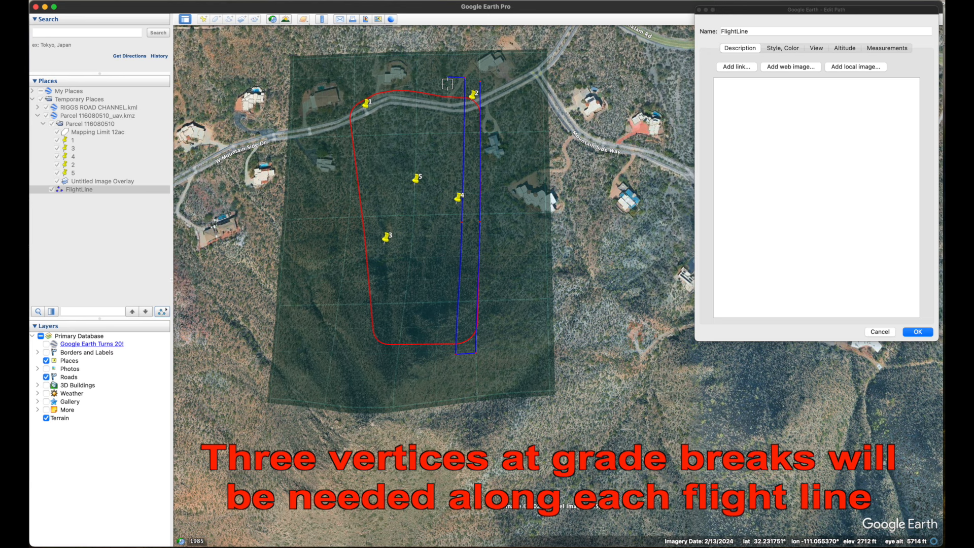
pyautogui.click(445, 223)
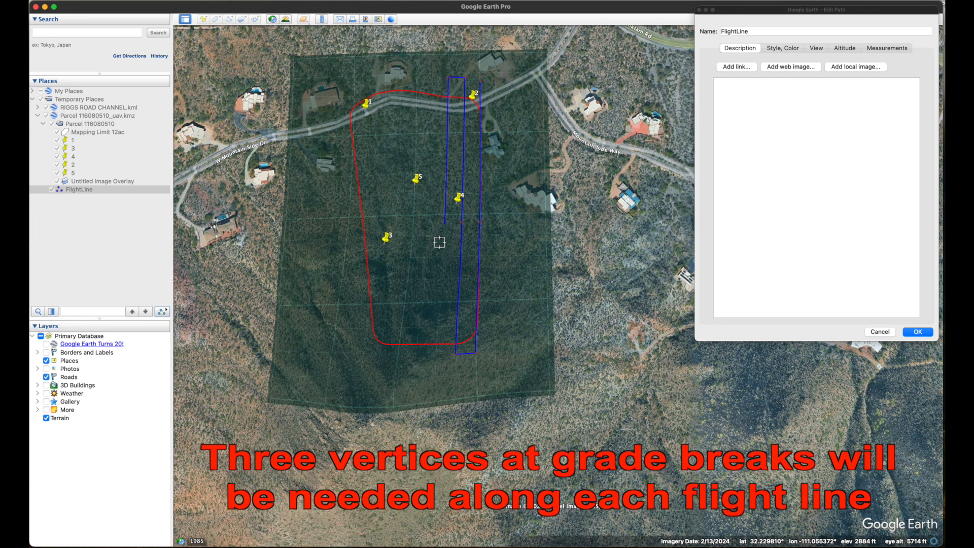
pyautogui.click(436, 358)
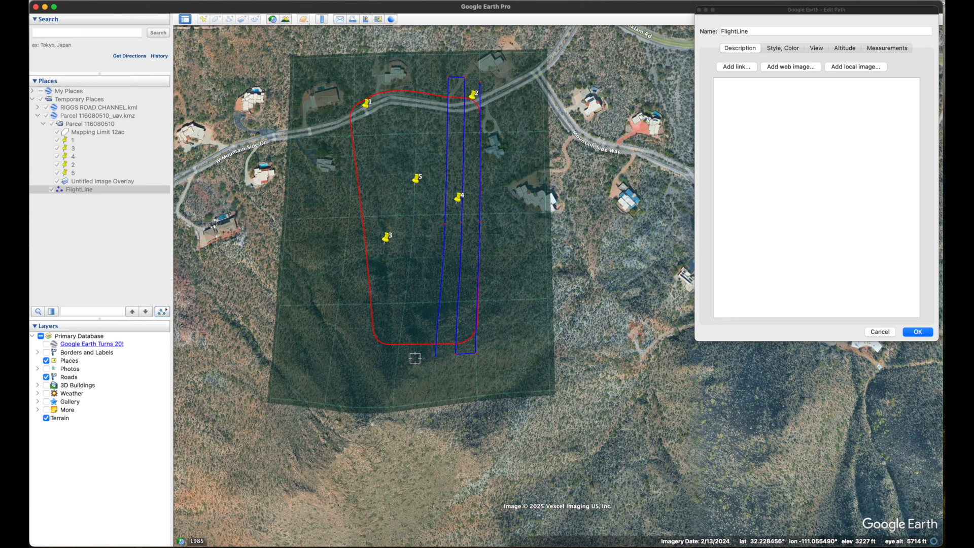
# Add the fourth and fifth flight lines westward, placing a mid-slope vertex on each and ending them just outside the mapping limit.
pyautogui.click(415, 358)
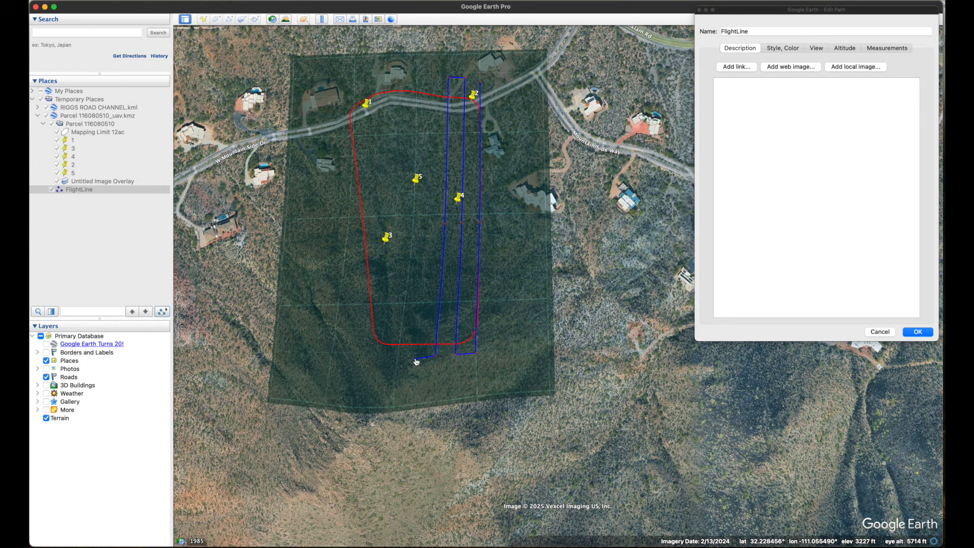
pyautogui.click(428, 226)
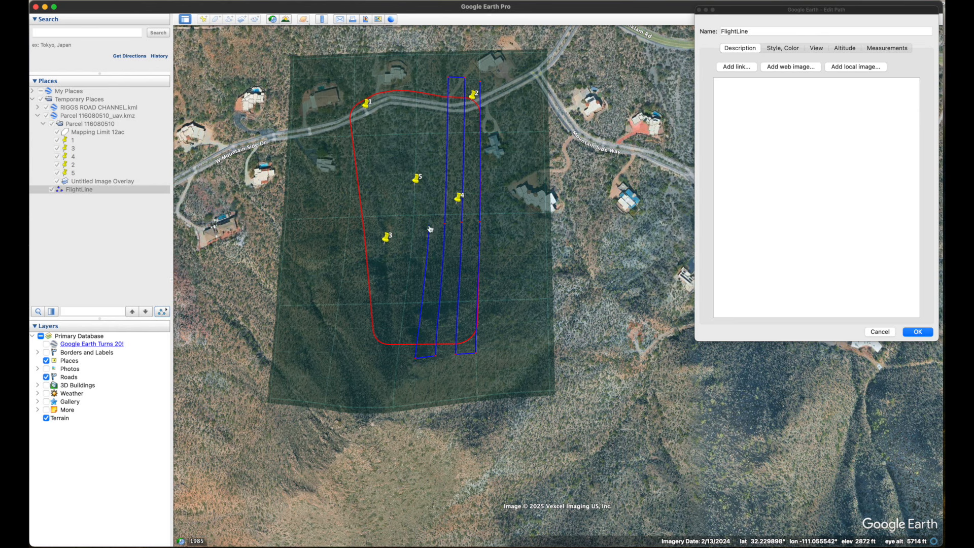
pyautogui.click(432, 76)
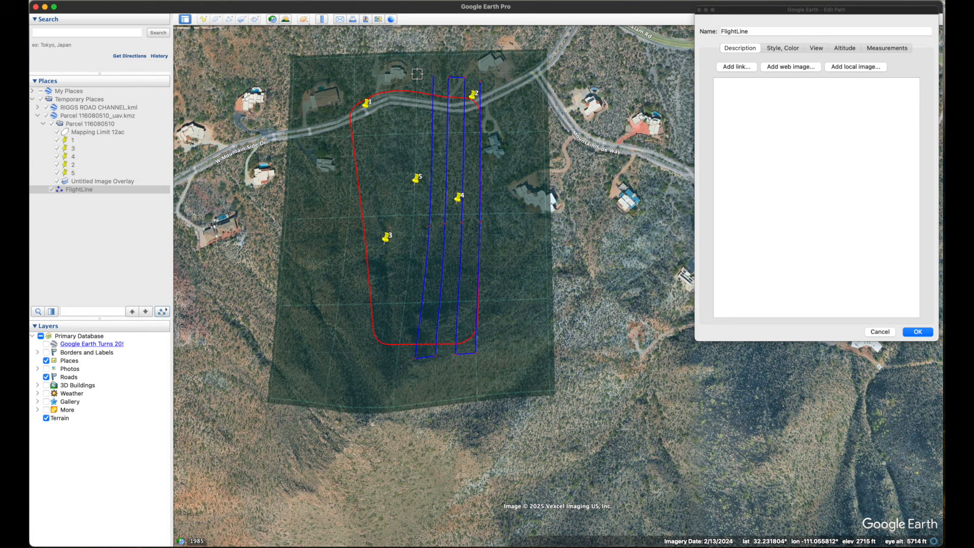
pyautogui.click(412, 228)
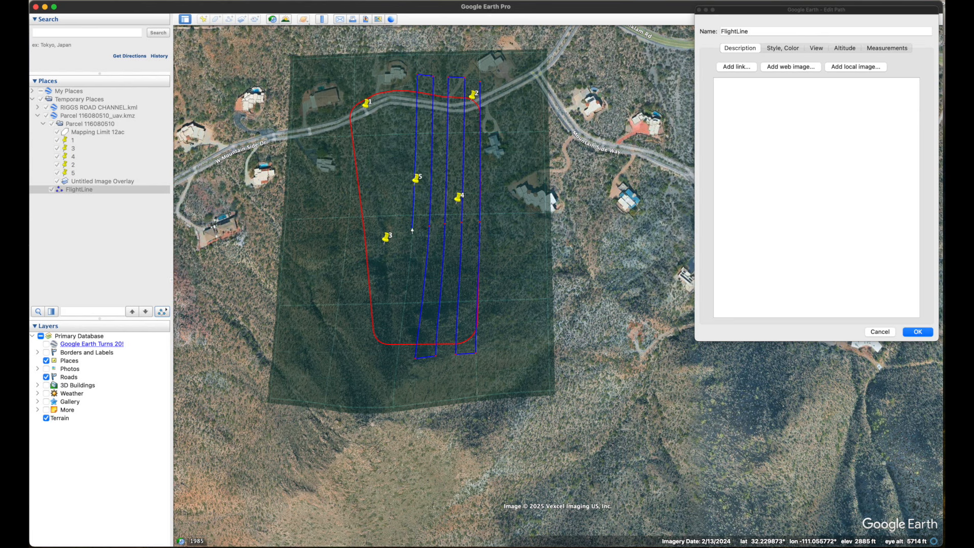
pyautogui.click(399, 356)
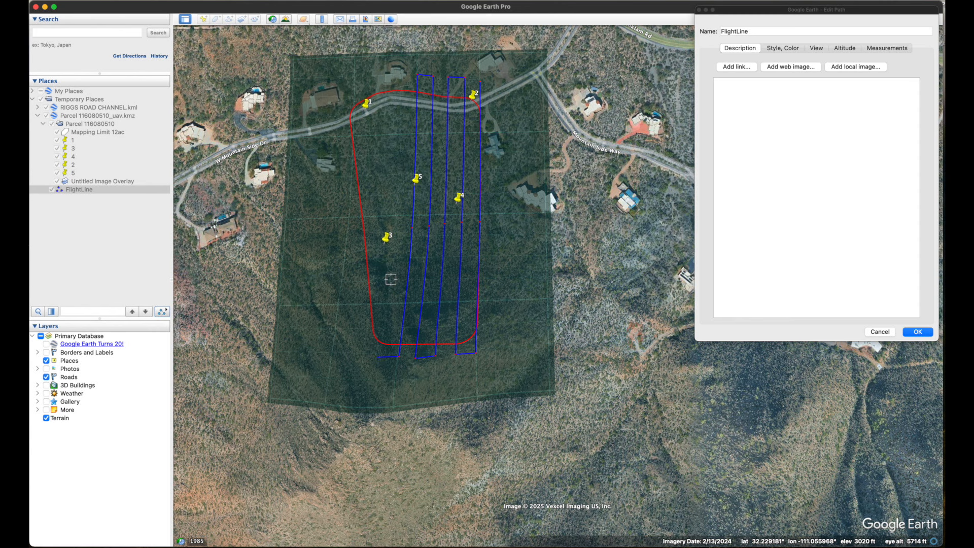
# Add the sixth and seventh flight lines on either side of point 3, each with a vertex at the mid-slope grade break.
pyautogui.click(395, 228)
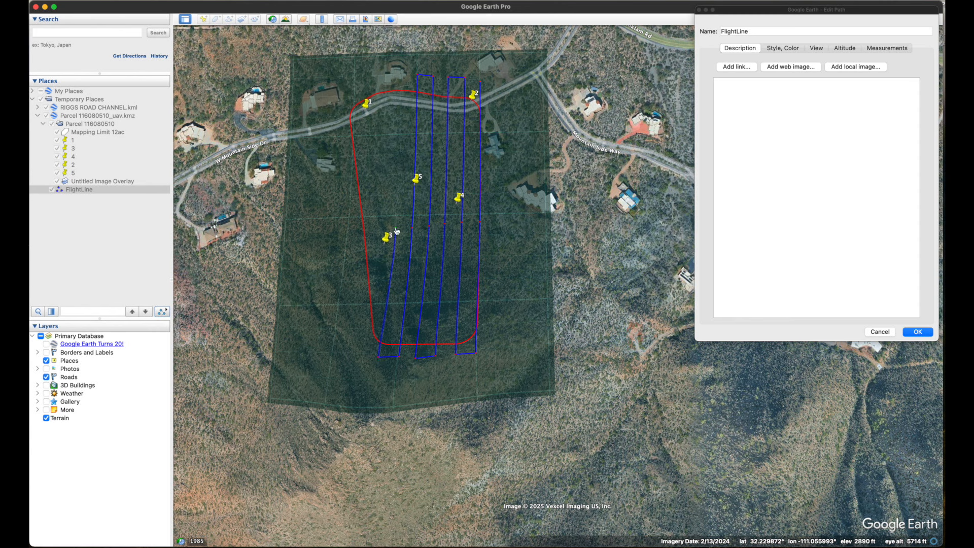
pyautogui.click(403, 75)
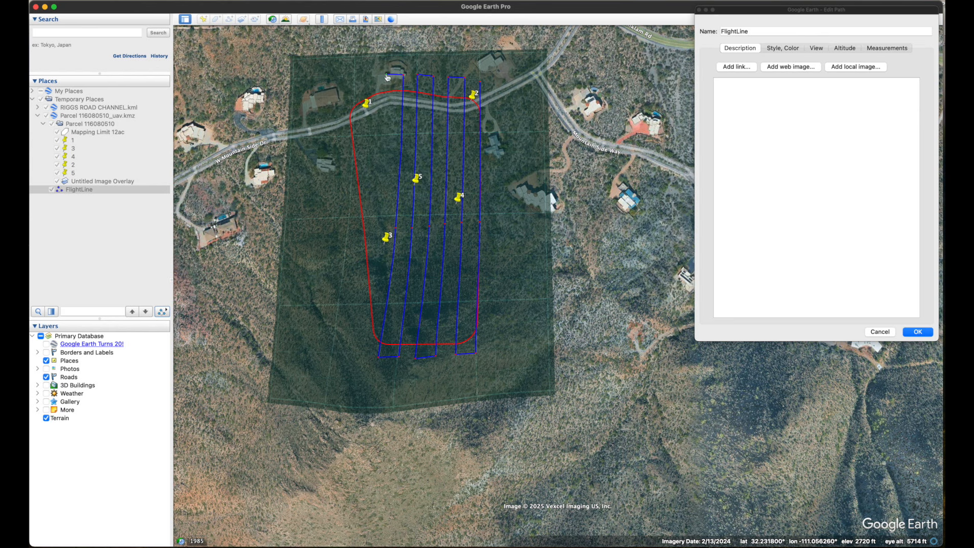
pyautogui.click(379, 223)
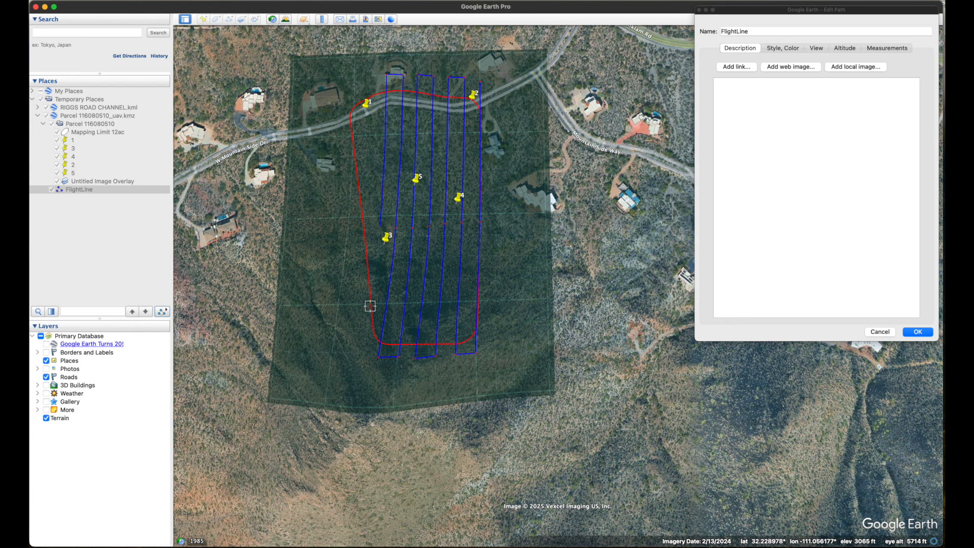
pyautogui.click(365, 347)
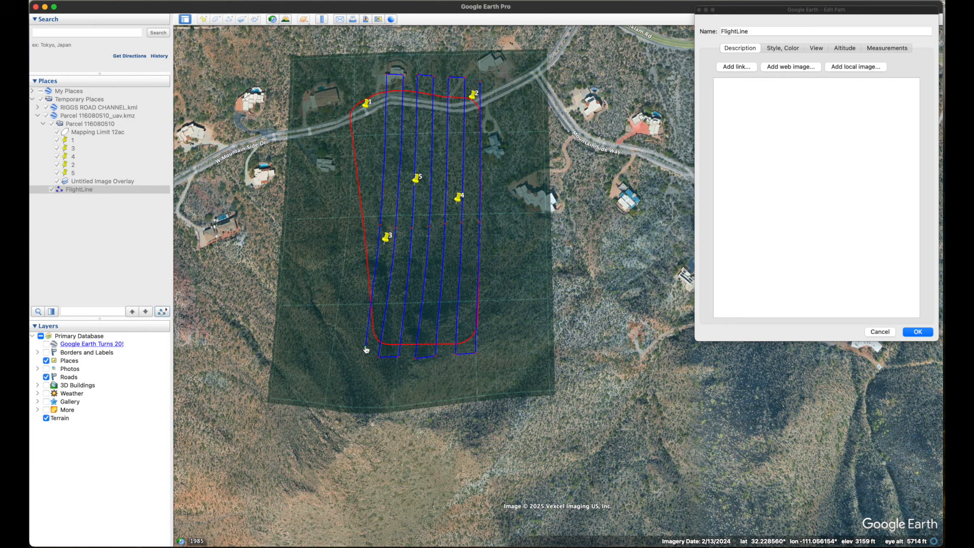
# Add the eighth flight line and a partial ninth line ending mid-slope west of the mapping limit, and save the path.
pyautogui.click(357, 278)
pyautogui.click(363, 221)
pyautogui.click(371, 76)
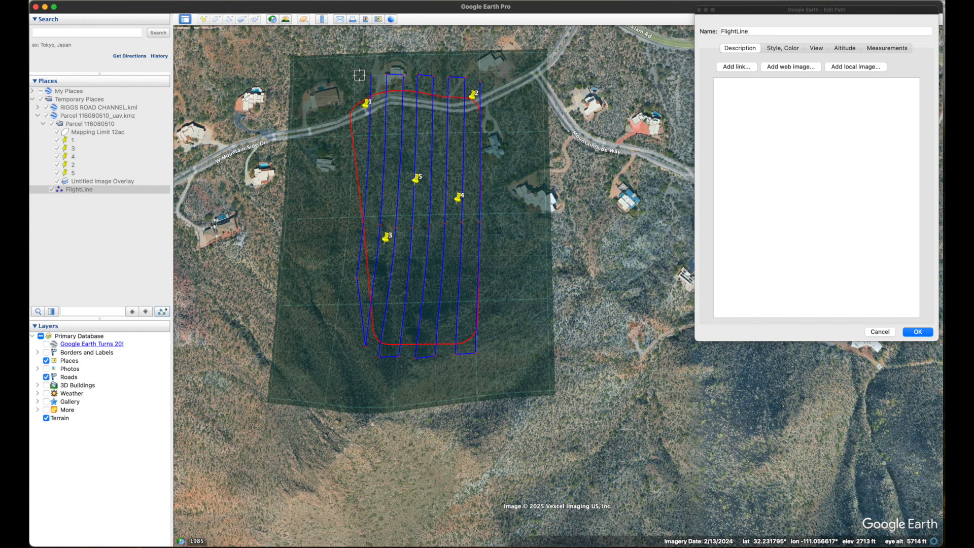
pyautogui.click(354, 76)
pyautogui.click(349, 212)
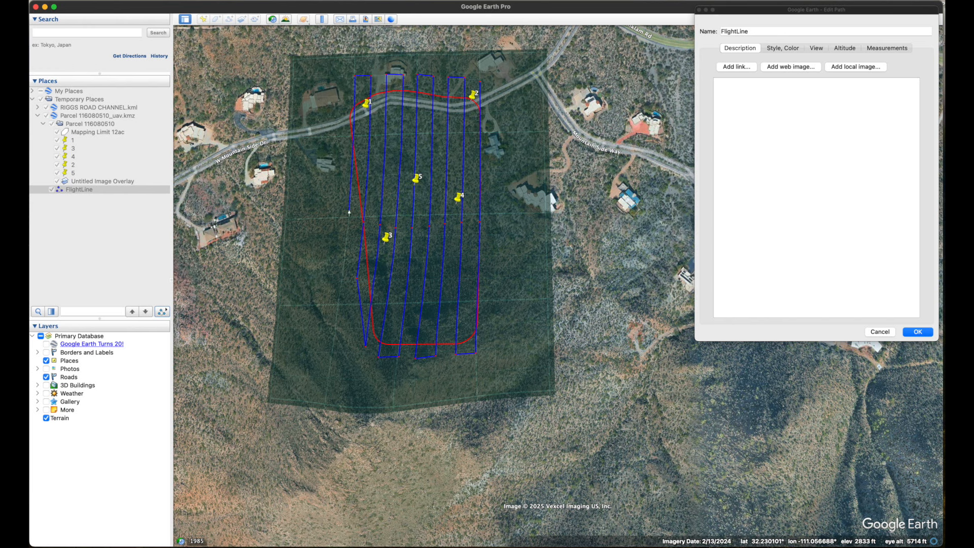
pyautogui.click(918, 333)
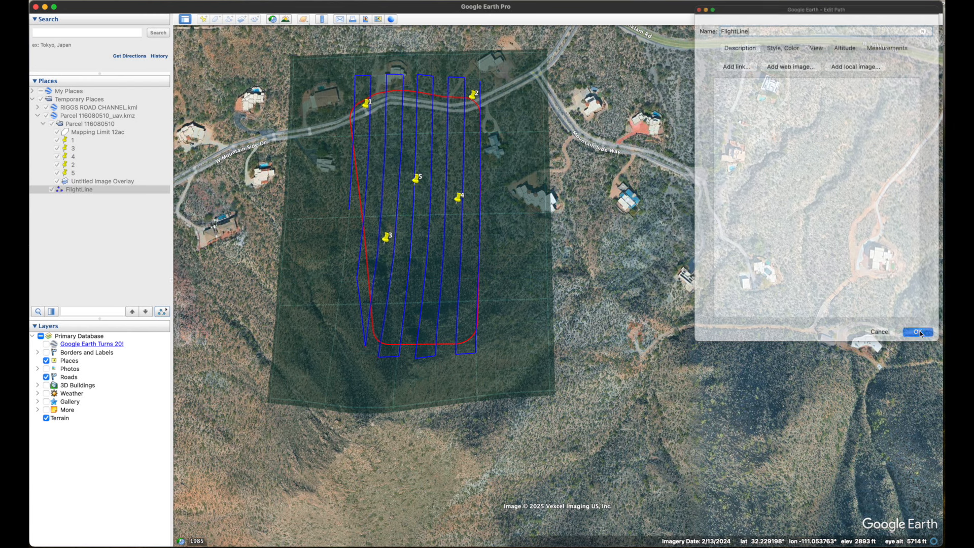
# Hide the grid image overlay and review the flight lines over the parcel terrain.
pyautogui.click(56, 182)
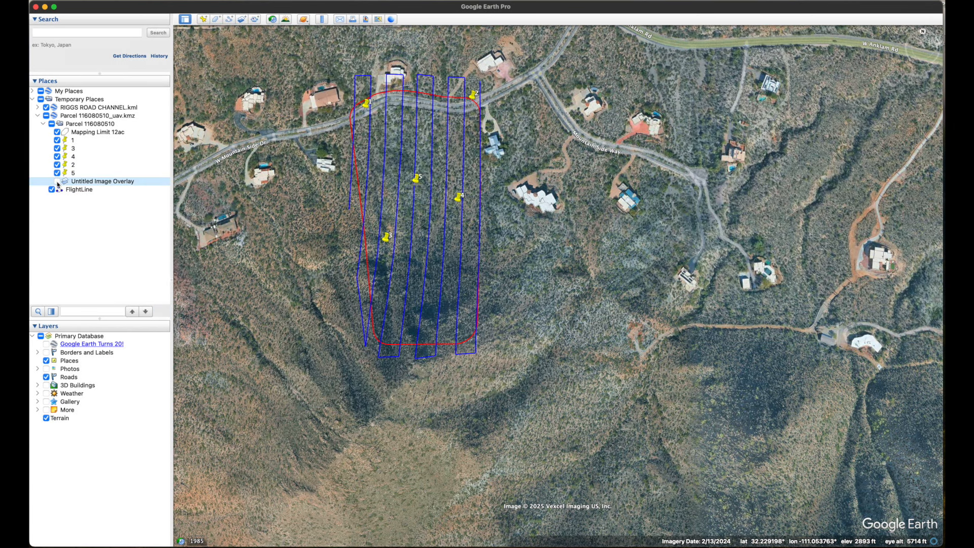
pyautogui.moveTo(273, 203); pyautogui.dragTo(423, 221)
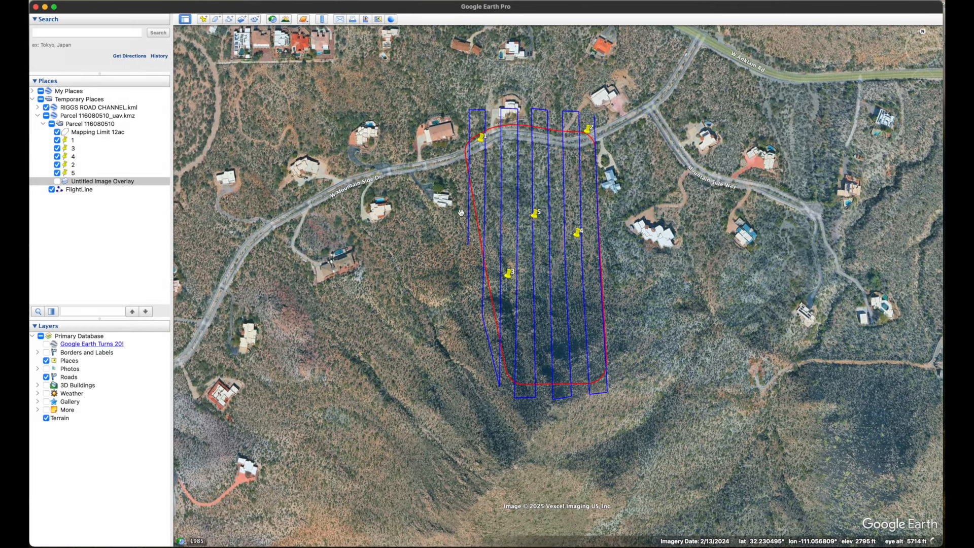
pyautogui.moveTo(469, 209); pyautogui.dragTo(639, 365, button='middle')
pyautogui.press('r')
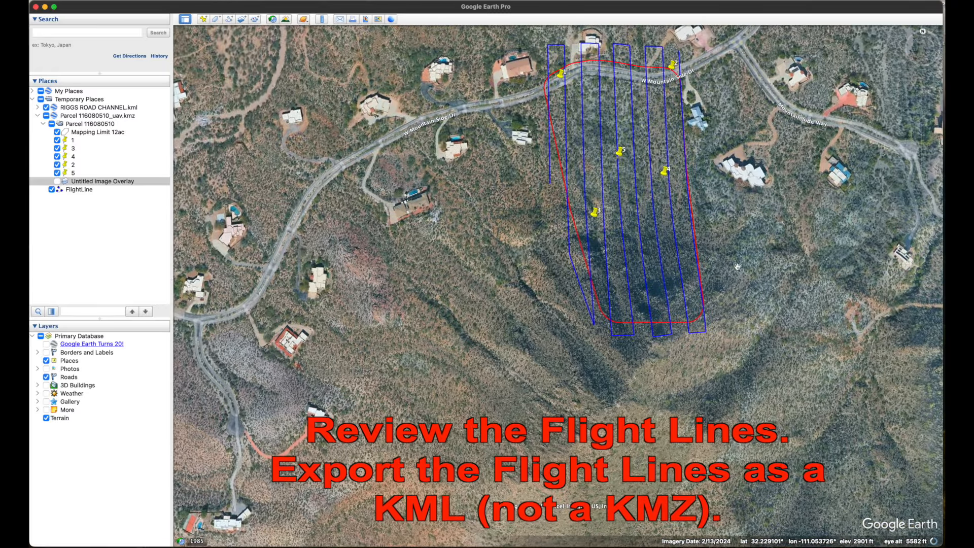
pyautogui.moveTo(746, 226); pyautogui.dragTo(664, 270)
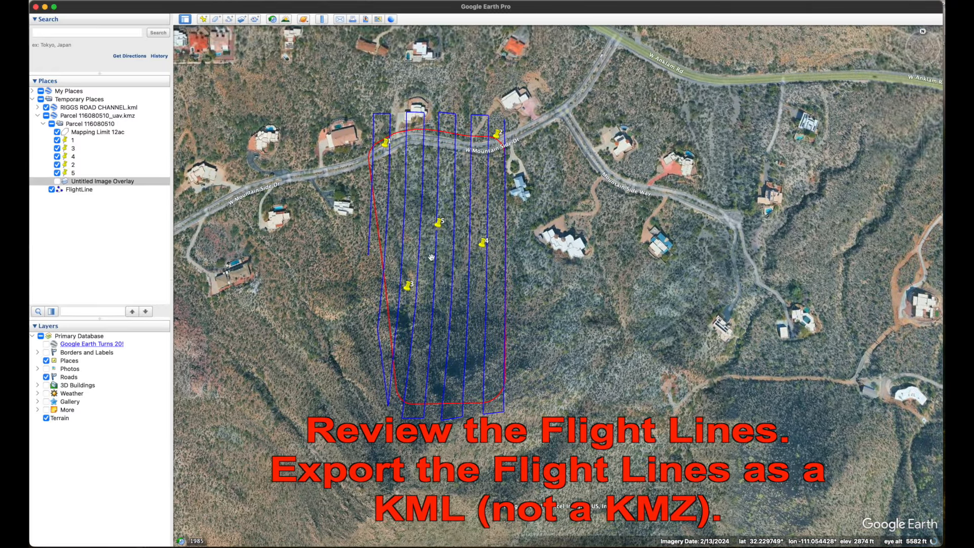
# Export the FlightLine path as FlightLine.kml to the Temp folder, using the Kml (*.kml) format.
pyautogui.click(81, 190)
pyautogui.rightClick(80, 190)
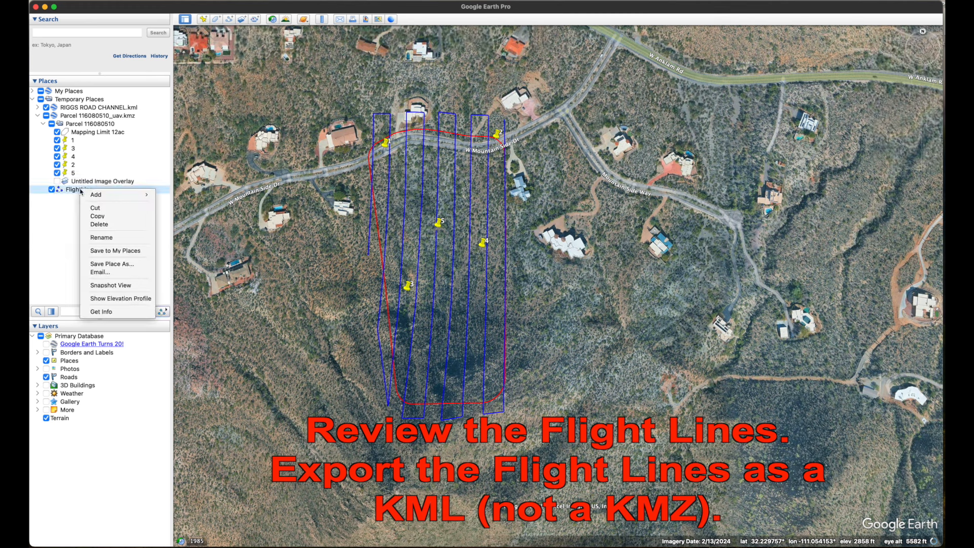
pyautogui.click(122, 265)
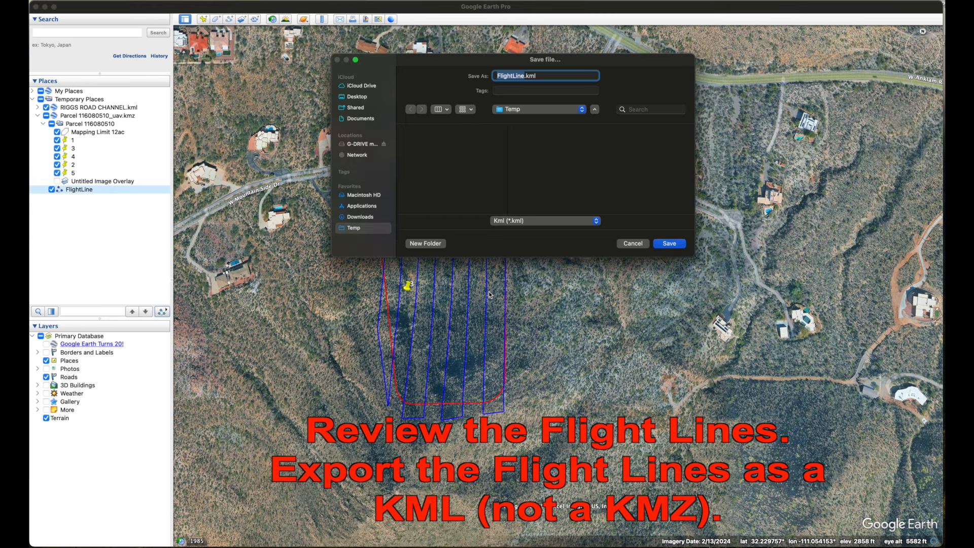
pyautogui.click(596, 221)
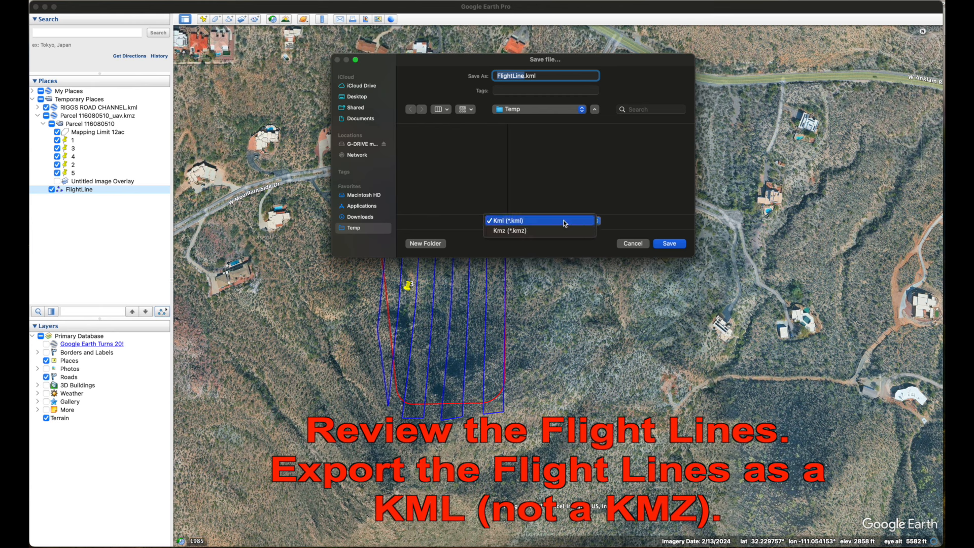
pyautogui.click(516, 222)
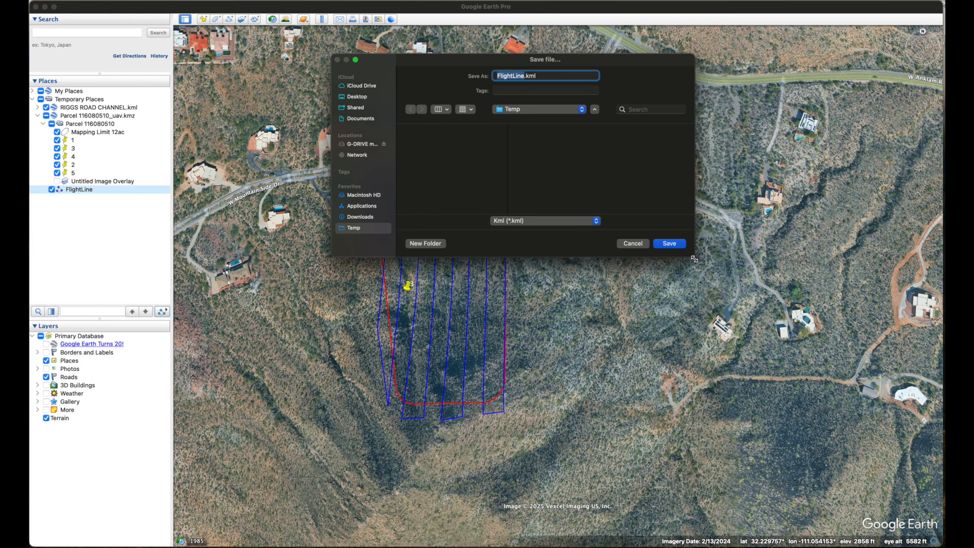
pyautogui.click(669, 244)
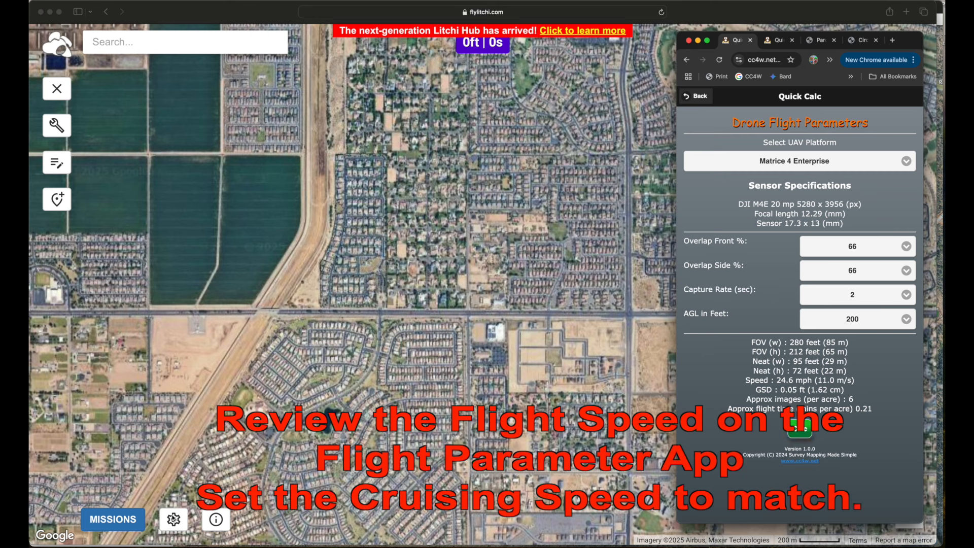
# Check the mission's cruising speed in the settings against the flight speed given by the Drone Flight Parameters calculator.
pyautogui.click(173, 519)
pyautogui.click(173, 519)
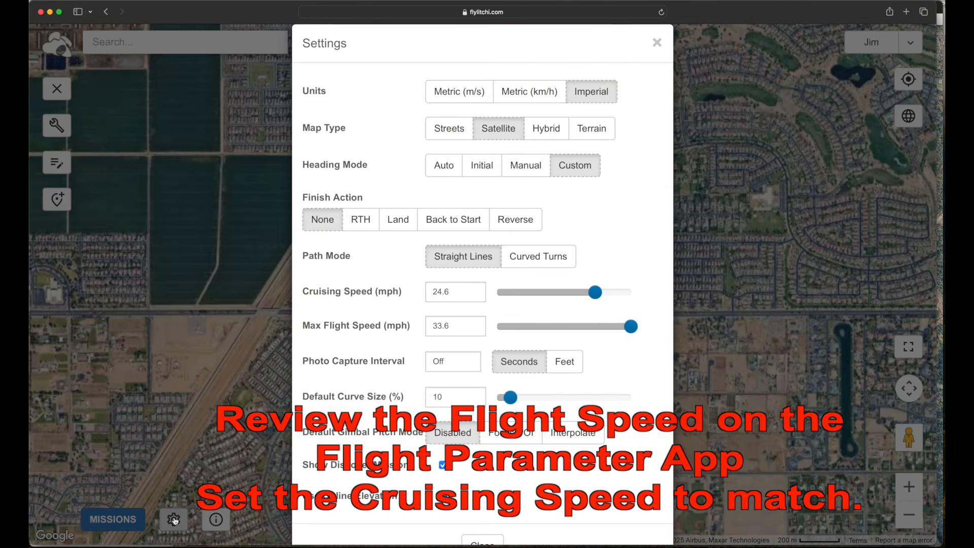
pyautogui.click(466, 294)
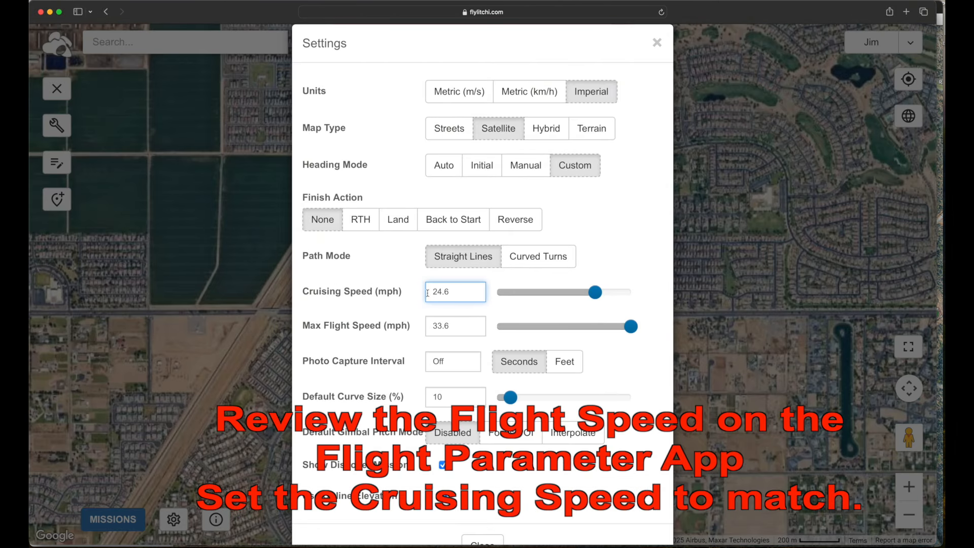
pyautogui.scroll(-1, 494, 488)
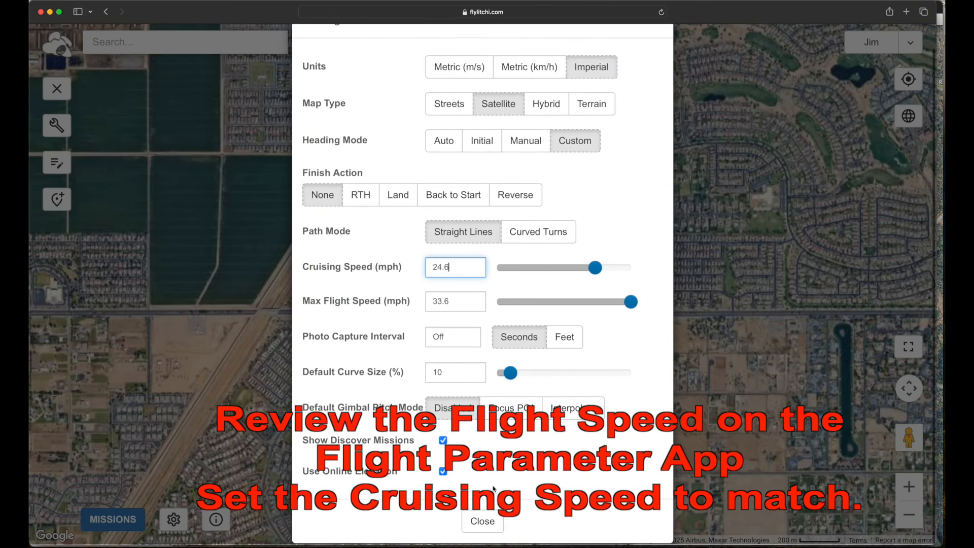
pyautogui.click(484, 524)
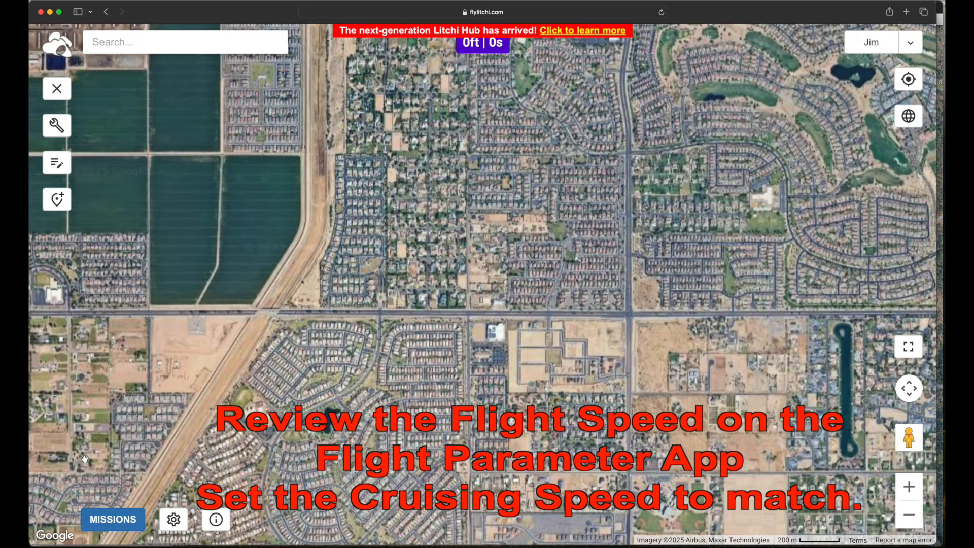
# Import FlightLine.kml from the Temp folder into a new mission.
pyautogui.click(115, 522)
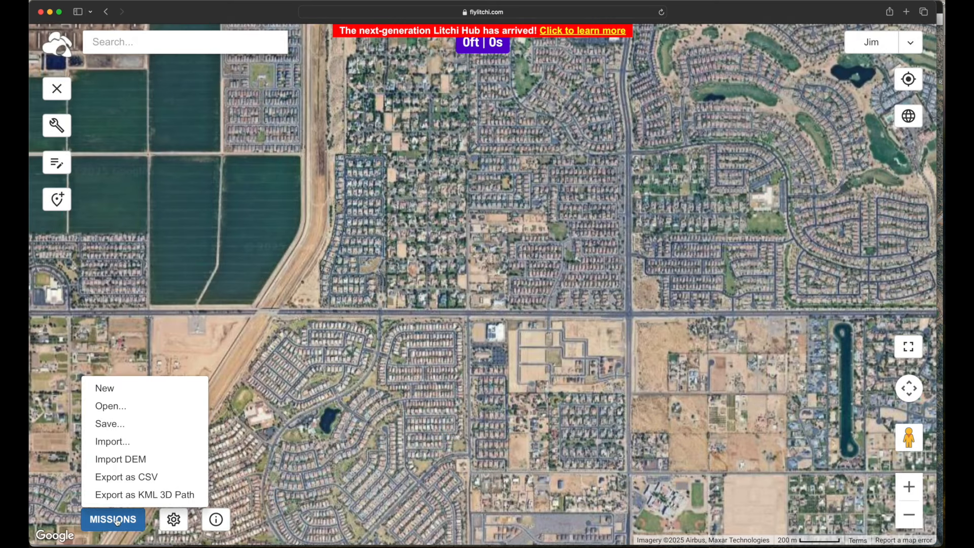
pyautogui.click(114, 444)
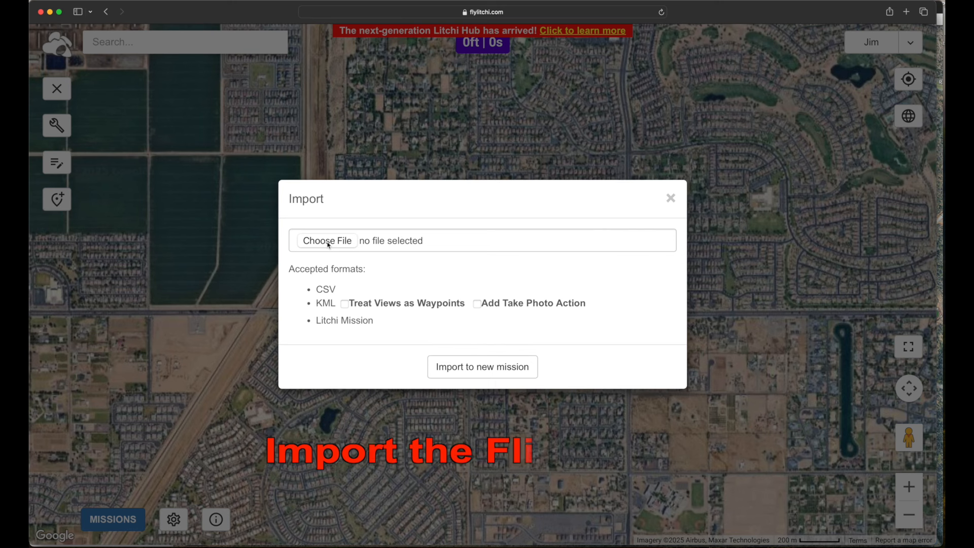
pyautogui.click(327, 241)
pyautogui.click(402, 230)
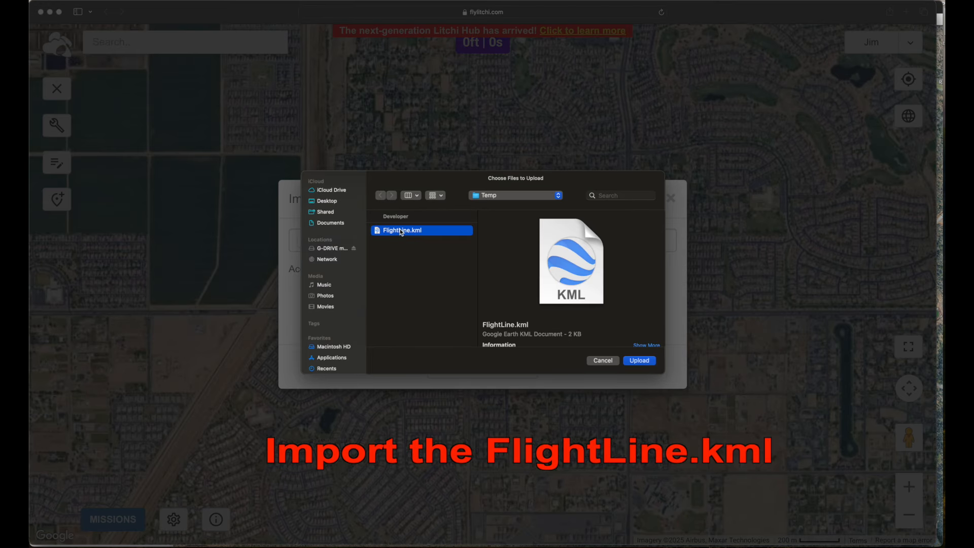
pyautogui.click(640, 361)
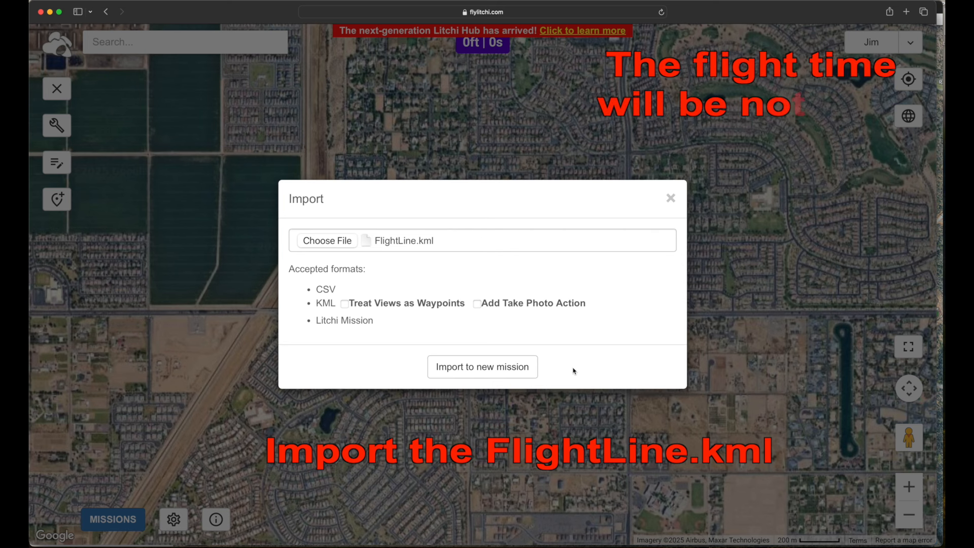
pyautogui.click(477, 368)
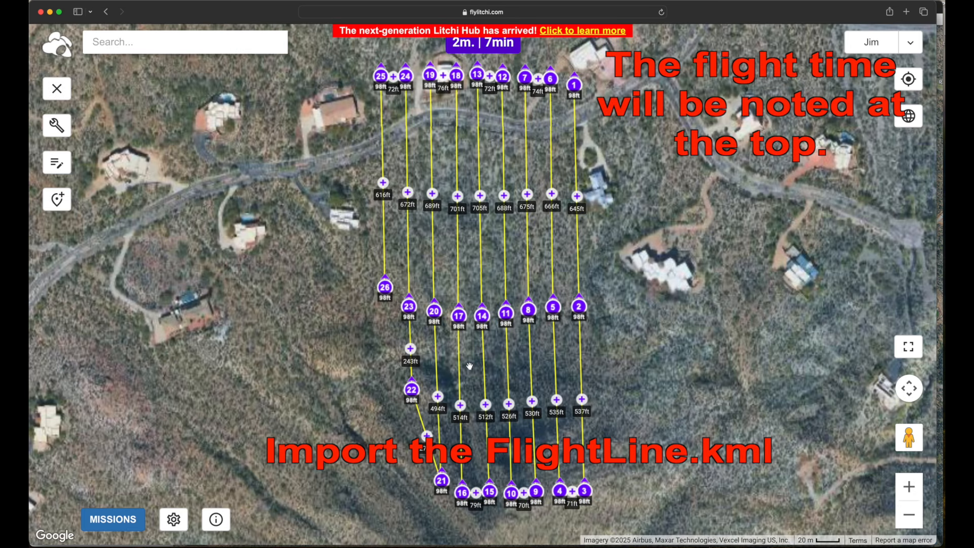
# Select all waypoints for batch editing and apply an altitude of 200 ft above ground.
pyautogui.click(575, 84)
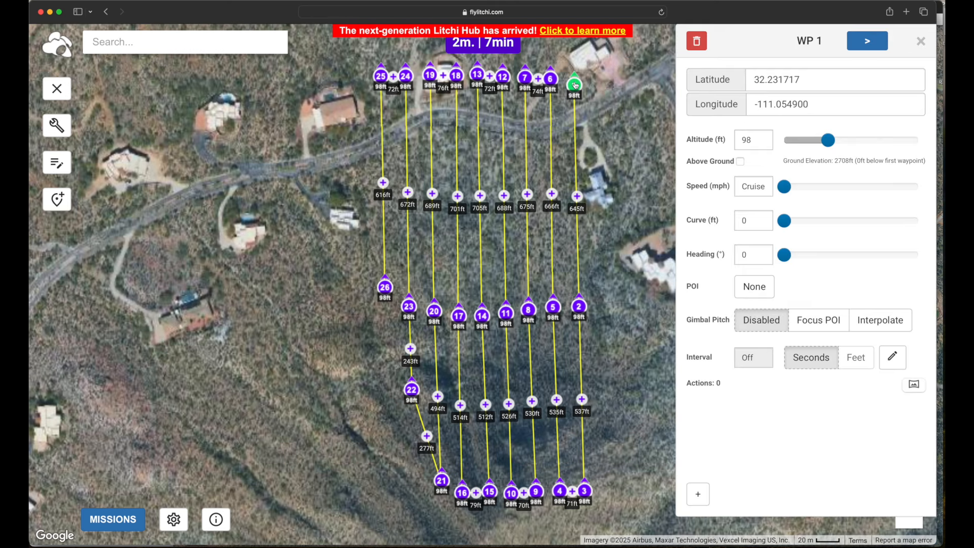
pyautogui.keyDown('shift'); pyautogui.click(580, 306); pyautogui.keyUp('shift')
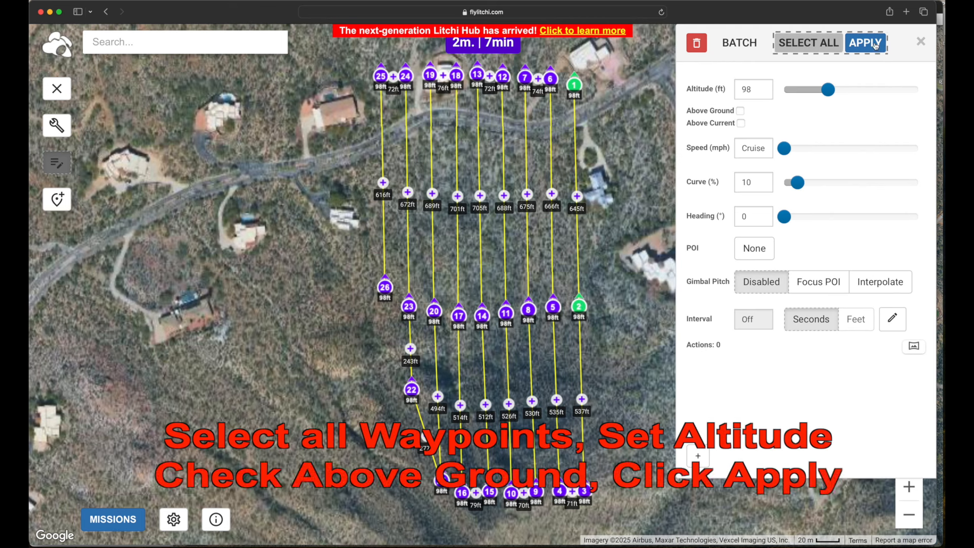
pyautogui.click(813, 44)
pyautogui.doubleClick(758, 91)
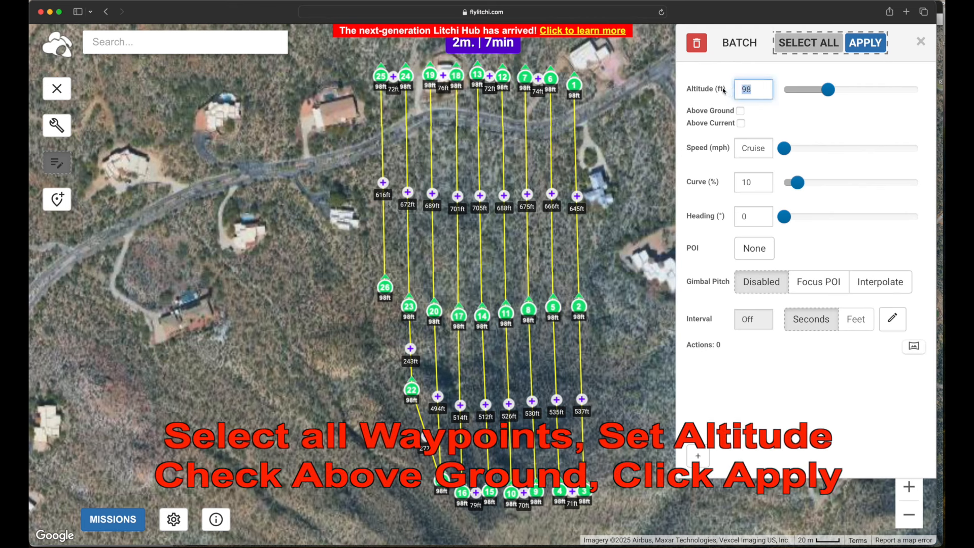
pyautogui.write('200')
pyautogui.click(741, 111)
pyautogui.click(865, 43)
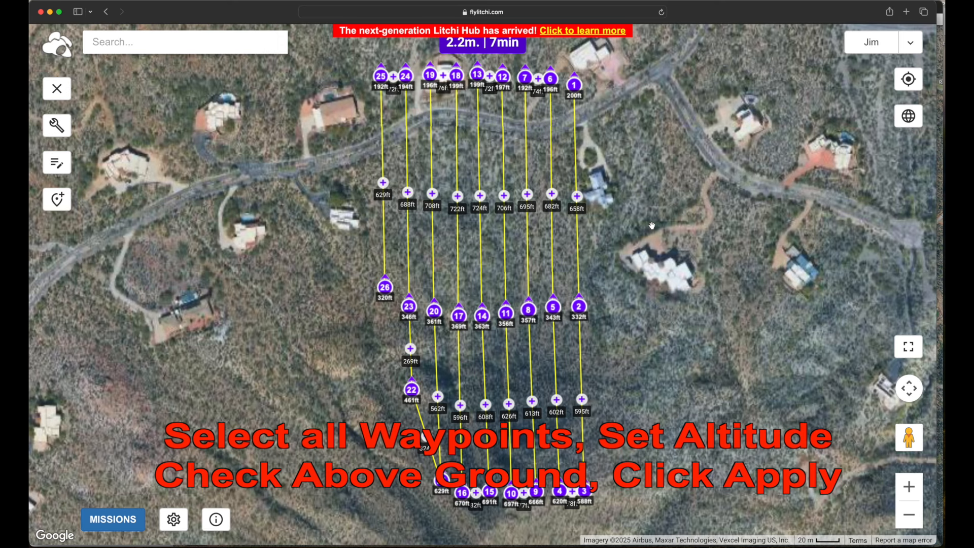
# Export the mission as a KML 3D path and open new_3Dpath.kml from Downloads in Google Earth Pro.
pyautogui.moveTo(652, 223)
pyautogui.mouseDown()
pyautogui.moveTo(627, 226)
pyautogui.moveTo(635, 230)
pyautogui.mouseUp()
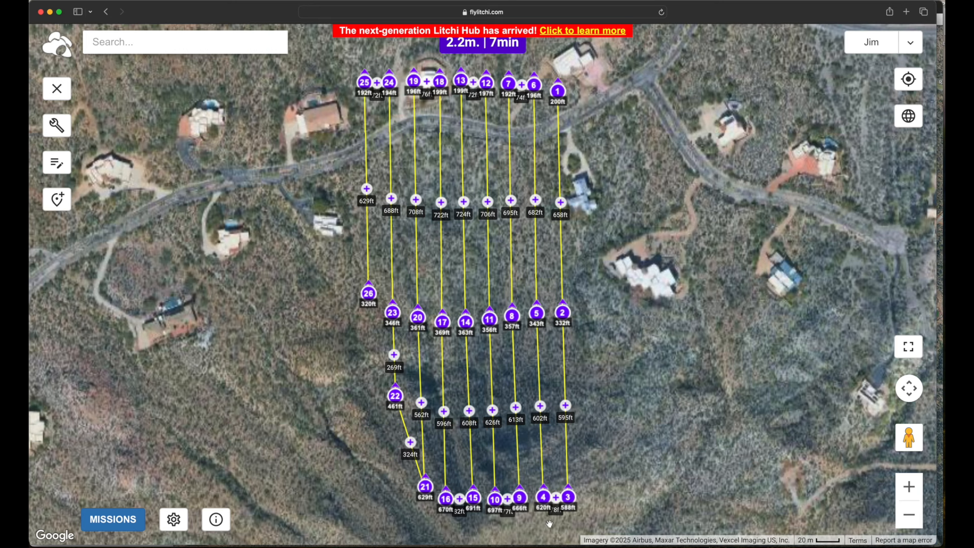
pyautogui.click(112, 519)
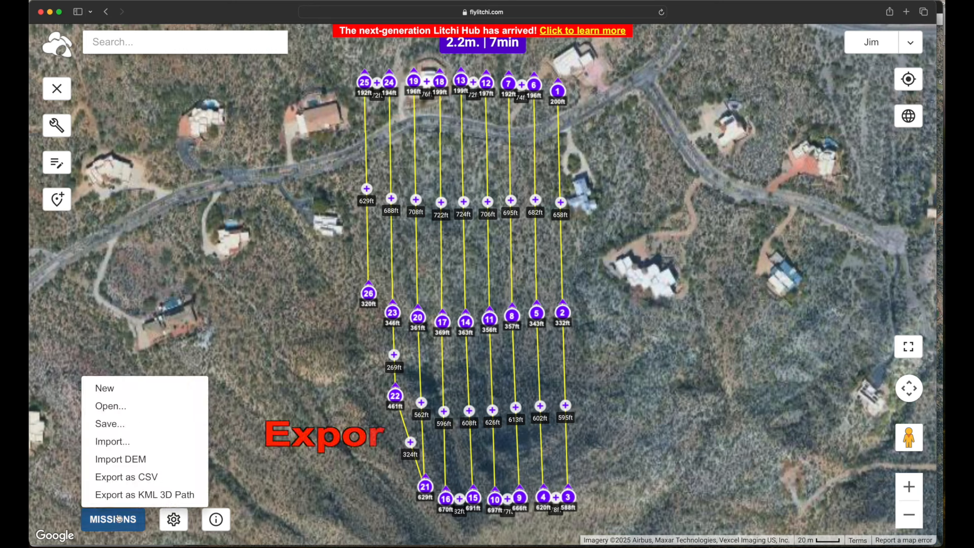
pyautogui.click(127, 494)
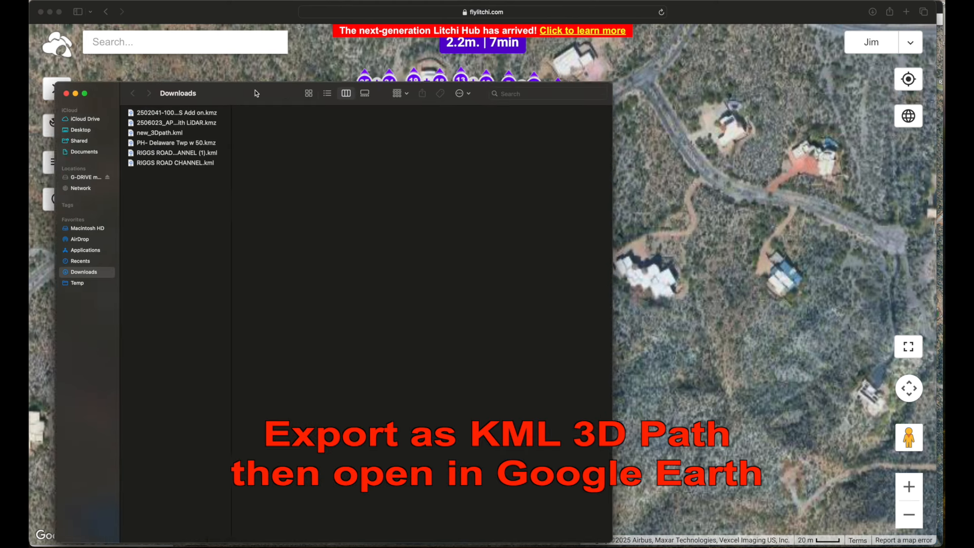
pyautogui.click(124, 80)
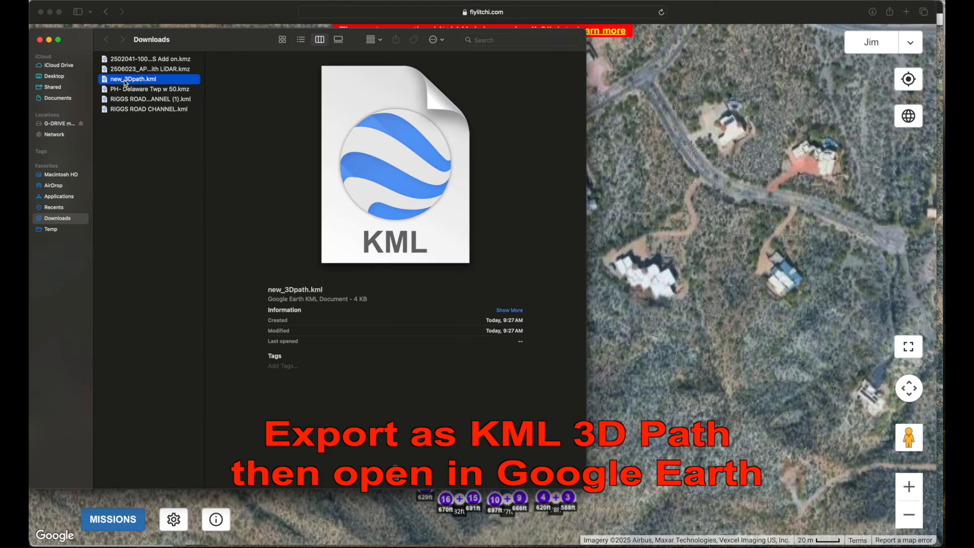
pyautogui.doubleClick(107, 81)
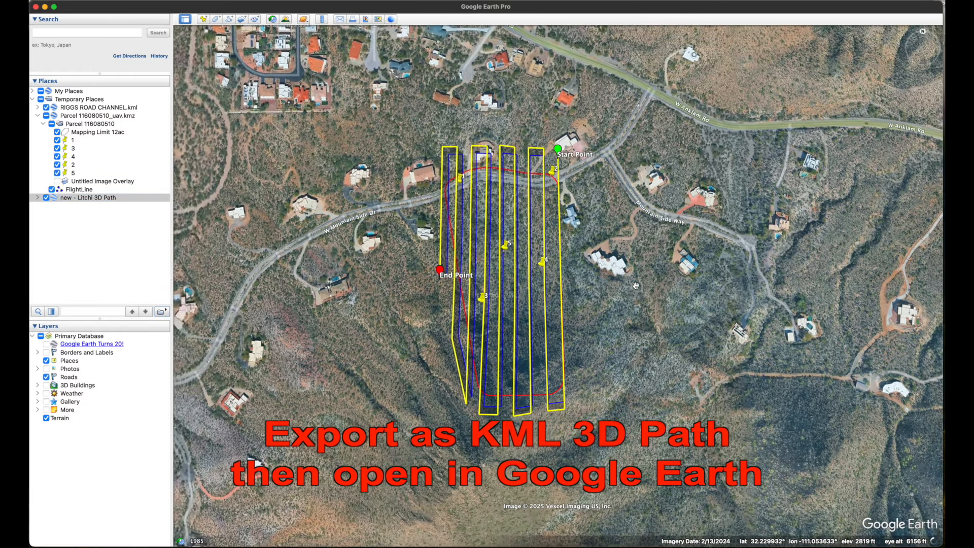
# Review the 3D flight path from several sides to check that it follows the terrain.
pyautogui.moveTo(651, 230); pyautogui.dragTo(715, 329, button='middle')
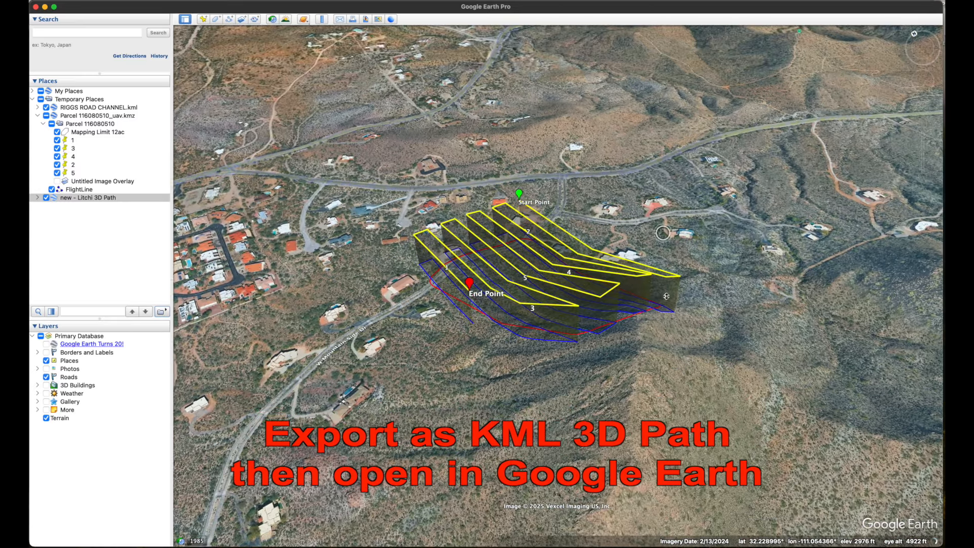
pyautogui.moveTo(509, 338); pyautogui.dragTo(600, 334)
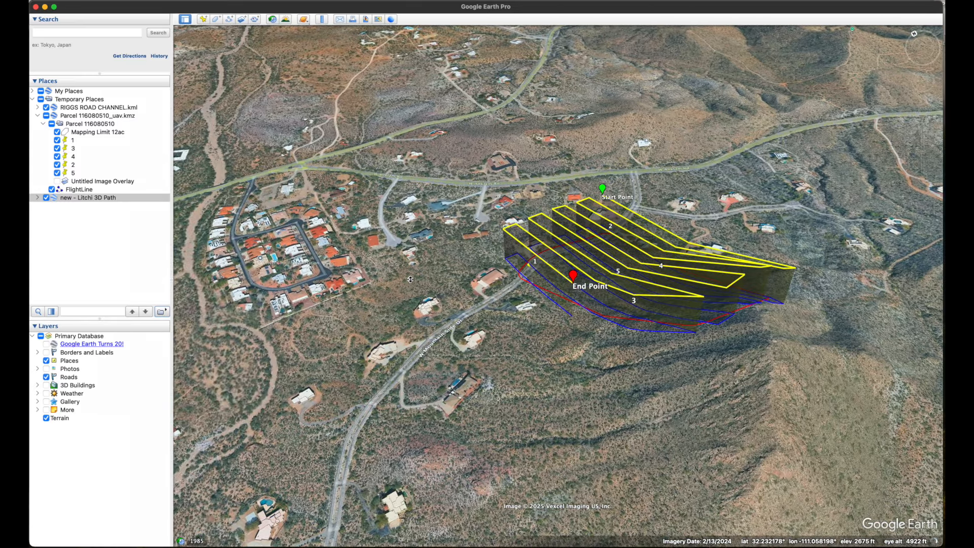
pyautogui.moveTo(410, 279); pyautogui.dragTo(596, 344, button='middle')
pyautogui.moveTo(598, 229); pyautogui.dragTo(597, 330)
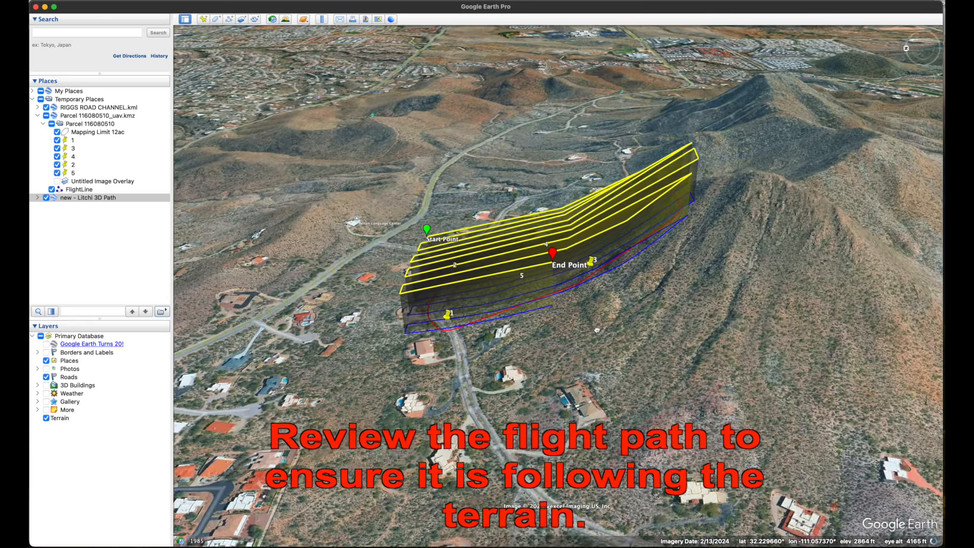
pyautogui.moveTo(597, 330); pyautogui.dragTo(556, 356, button='middle')
pyautogui.moveTo(459, 337); pyautogui.dragTo(459, 326, button='middle')
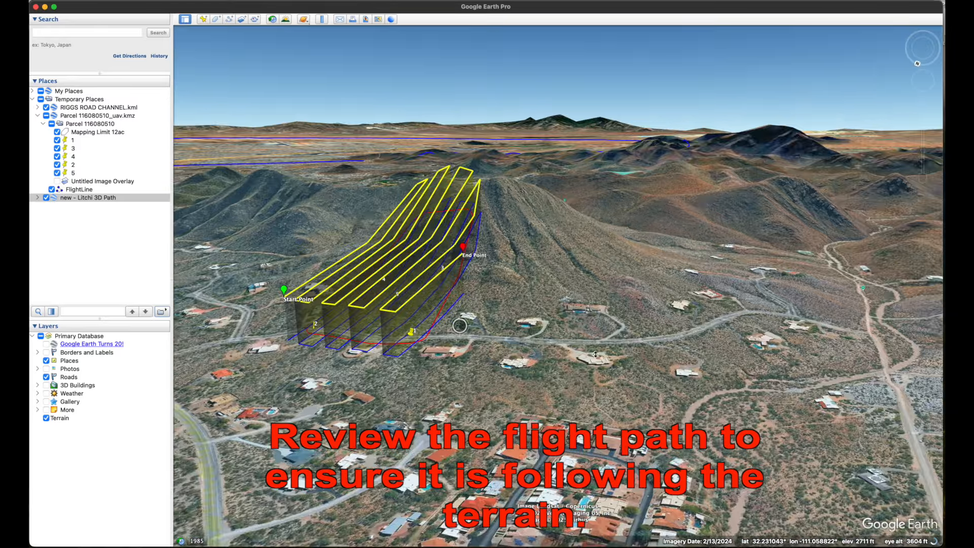
pyautogui.moveTo(405, 357); pyautogui.dragTo(523, 369, button='middle')
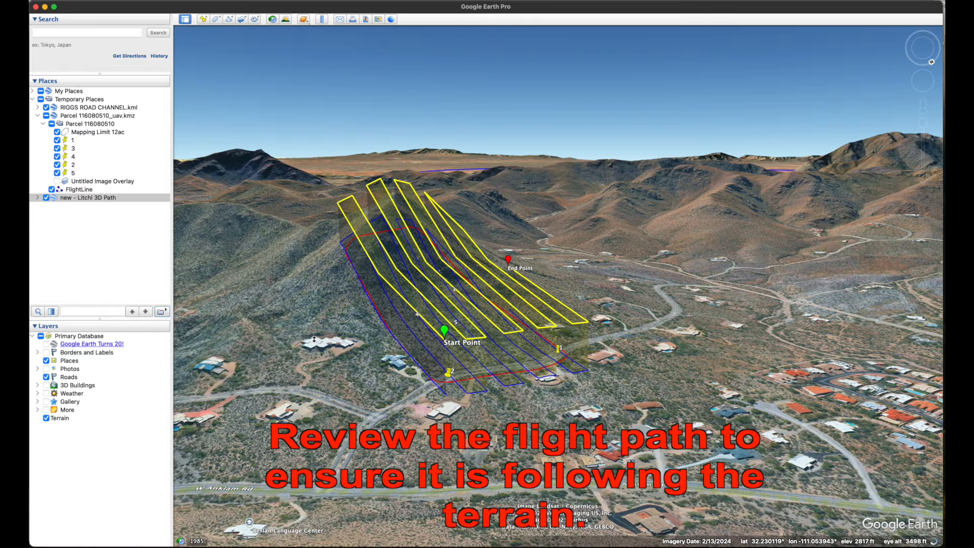
pyautogui.moveTo(314, 339); pyautogui.dragTo(292, 290, button='middle')
pyautogui.moveTo(291, 290); pyautogui.dragTo(396, 323)
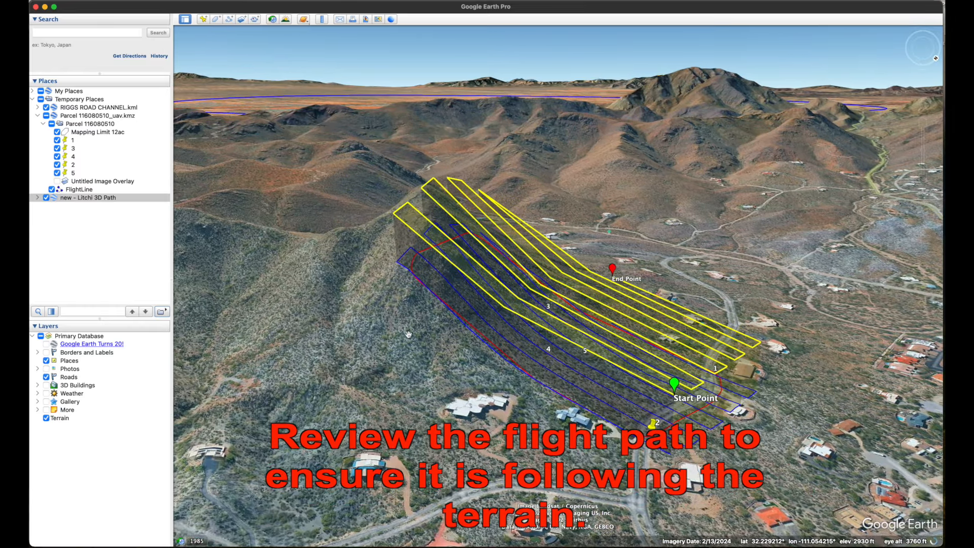
pyautogui.moveTo(396, 323); pyautogui.dragTo(408, 243, button='middle')
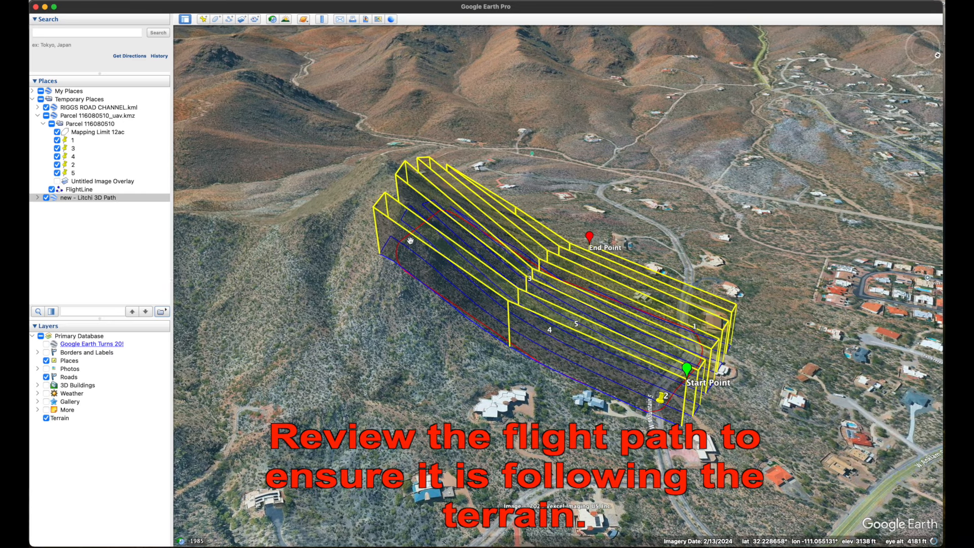
pyautogui.press('r')
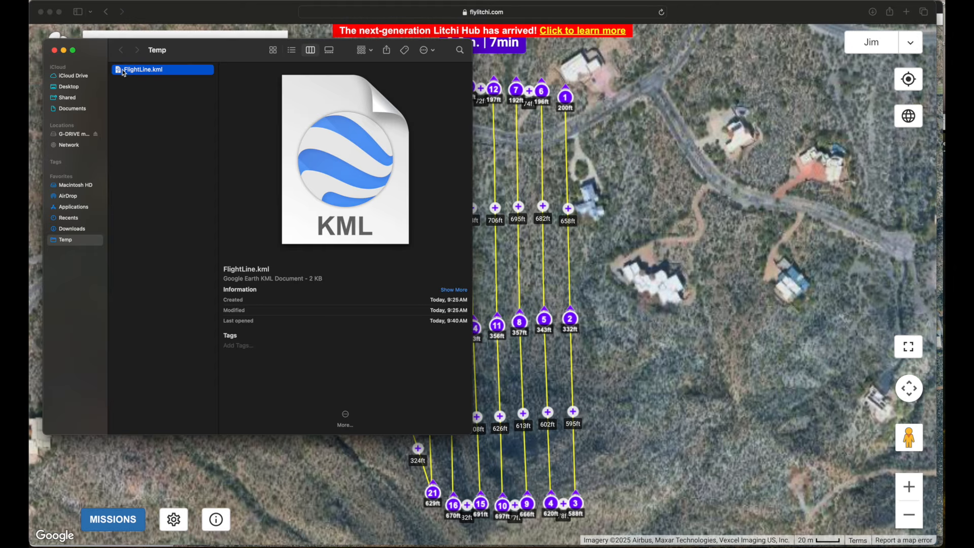
# Open FlightLine.kml from the Temp folder in TextEdit and reshape its window into a tall, narrow column beside the map.
pyautogui.rightClick(120, 70)
pyautogui.moveTo(151, 85)
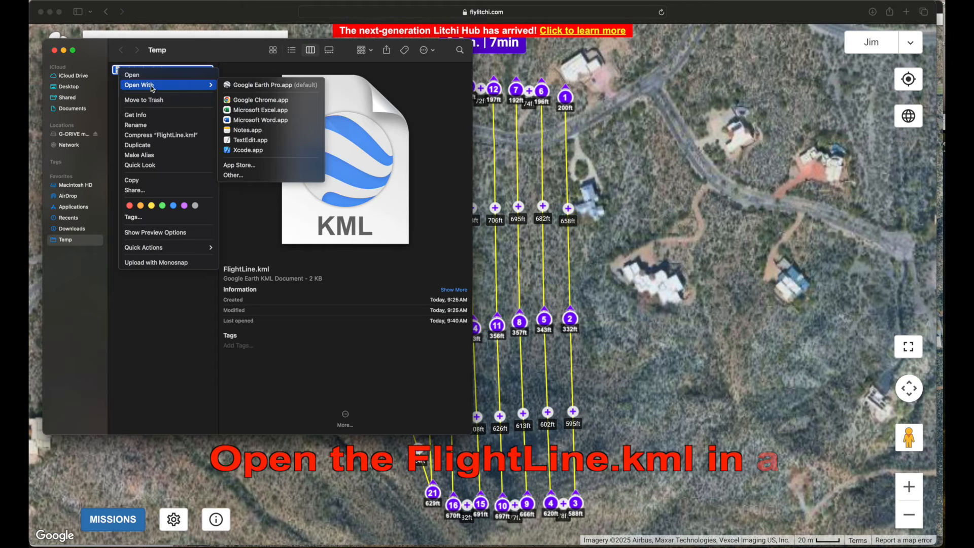
pyautogui.click(252, 141)
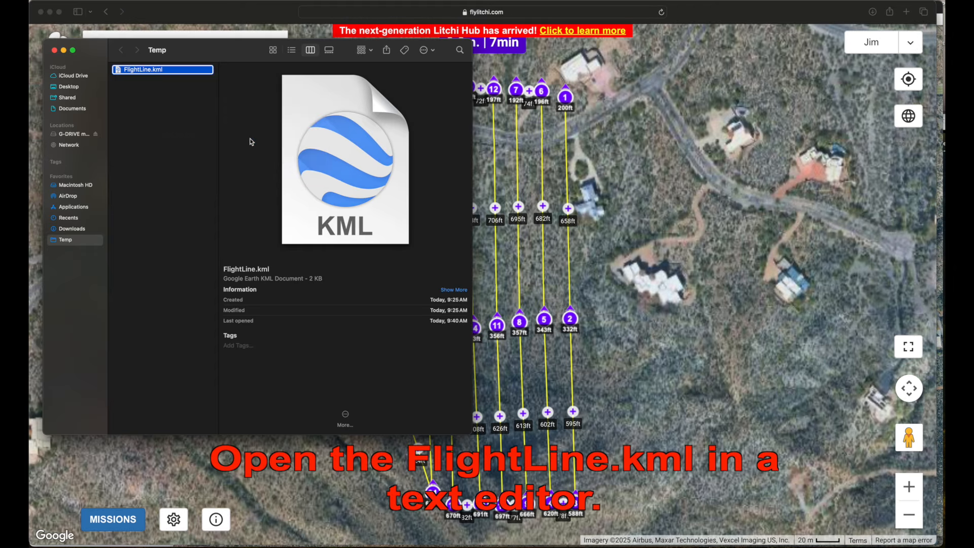
pyautogui.moveTo(296, 2); pyautogui.dragTo(265, 40)
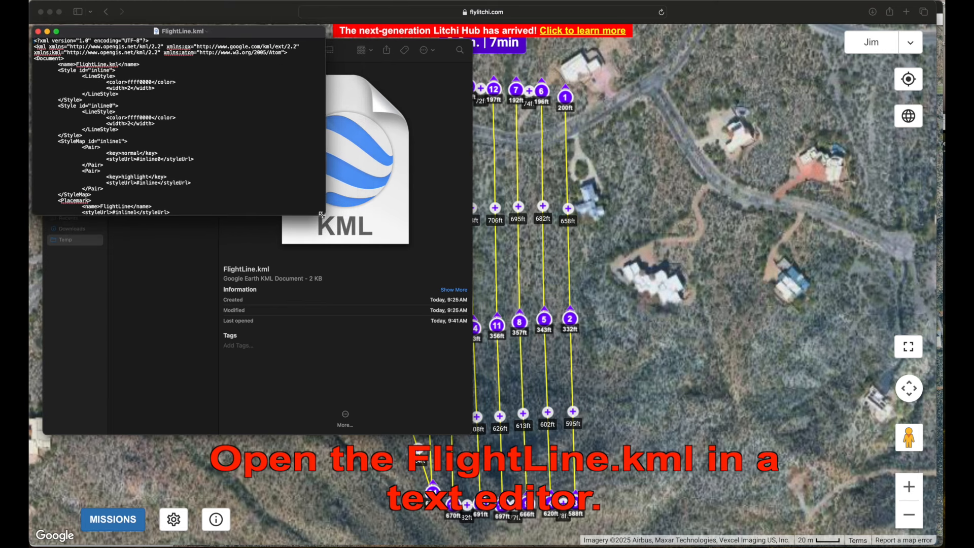
pyautogui.moveTo(322, 215); pyautogui.dragTo(167, 501)
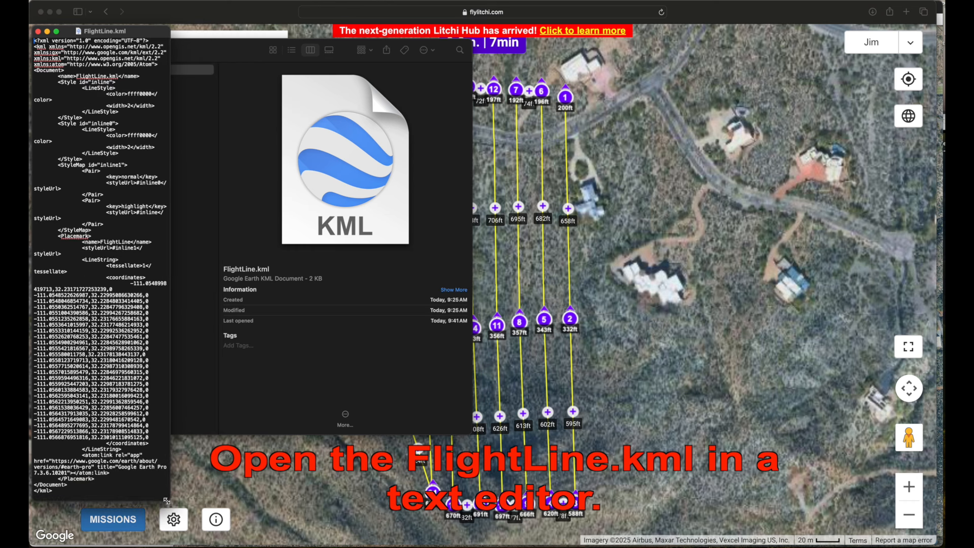
# Switch back to the Litchi Mission Hub and change the units to Metric (m/s).
pyautogui.click(722, 12)
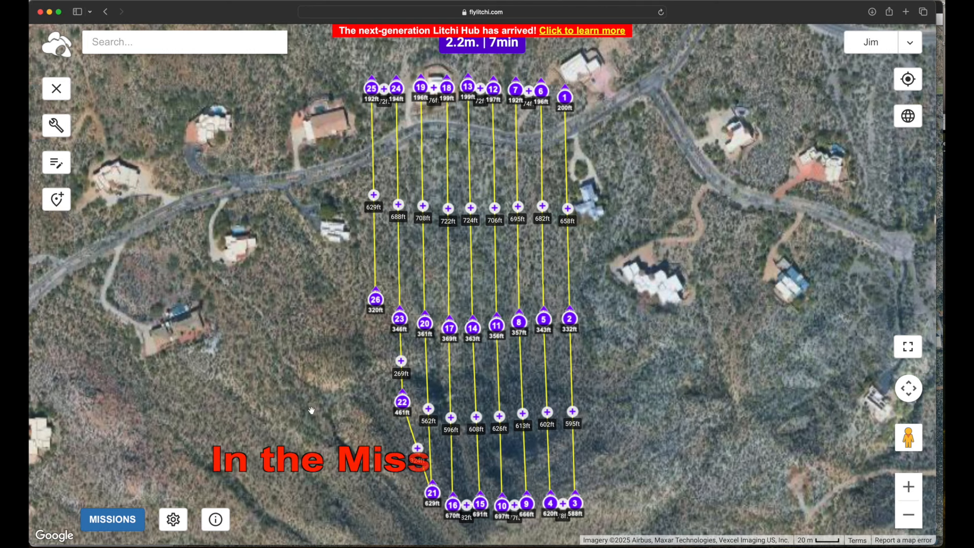
pyautogui.click(177, 524)
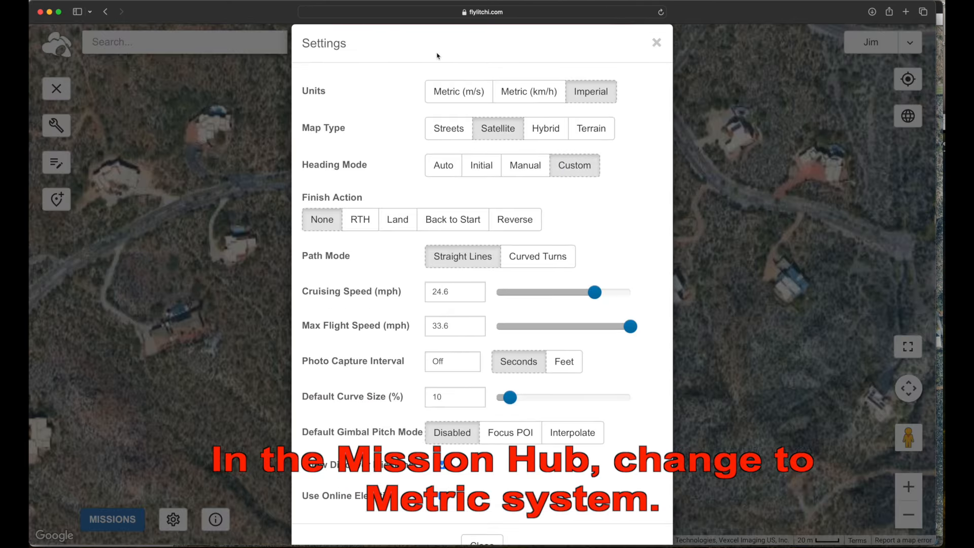
pyautogui.click(456, 92)
pyautogui.scroll(-2, 497, 430)
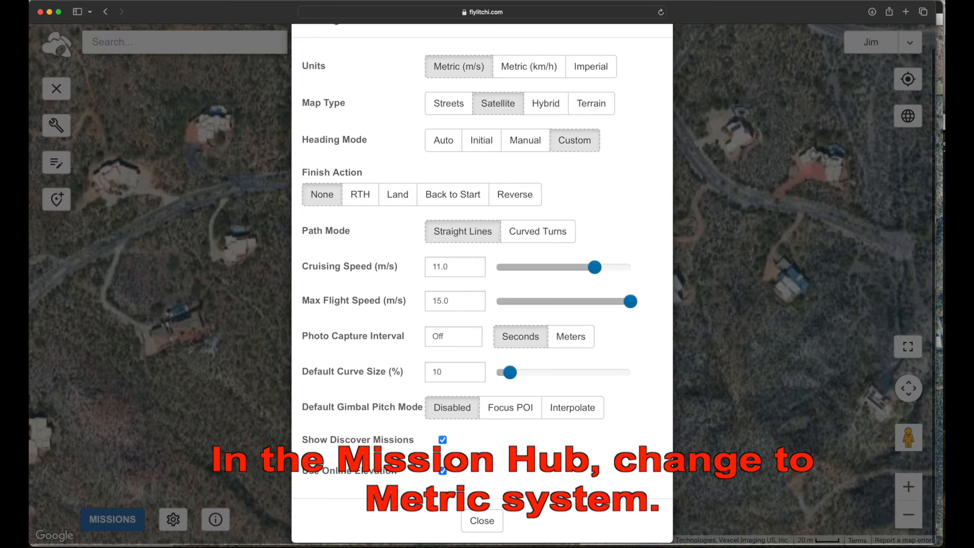
pyautogui.click(485, 522)
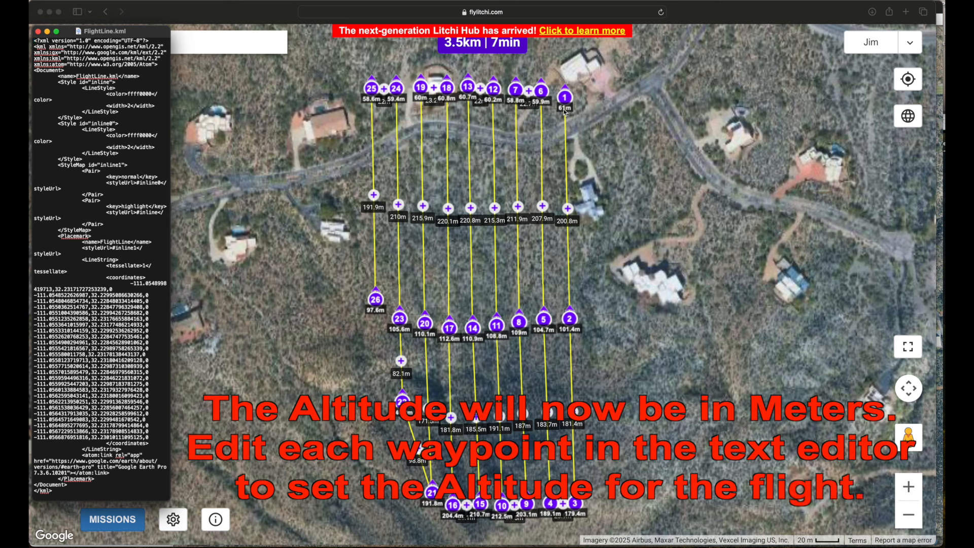
# In the FlightLine.kml coordinates, set the altitudes of waypoints 1 to 5 to 61, 101.4, 179.4, 189.1 and 104.7 m.
pyautogui.click(113, 289)
pyautogui.press('BackSpace')
pyautogui.press('cmd+z')
pyautogui.scroll(1, 588, 328)
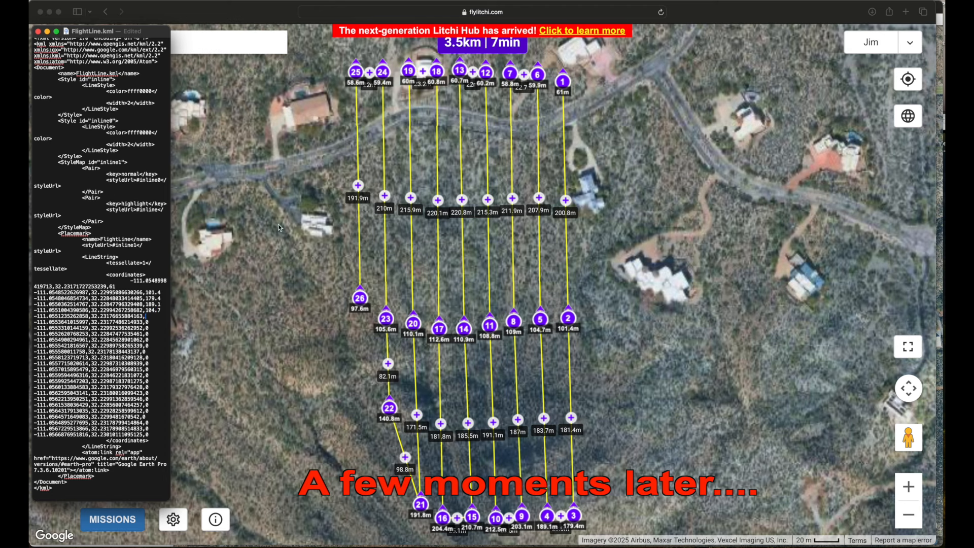
pyautogui.scroll(5, 512, 111)
pyautogui.scroll(-5, 529, 109)
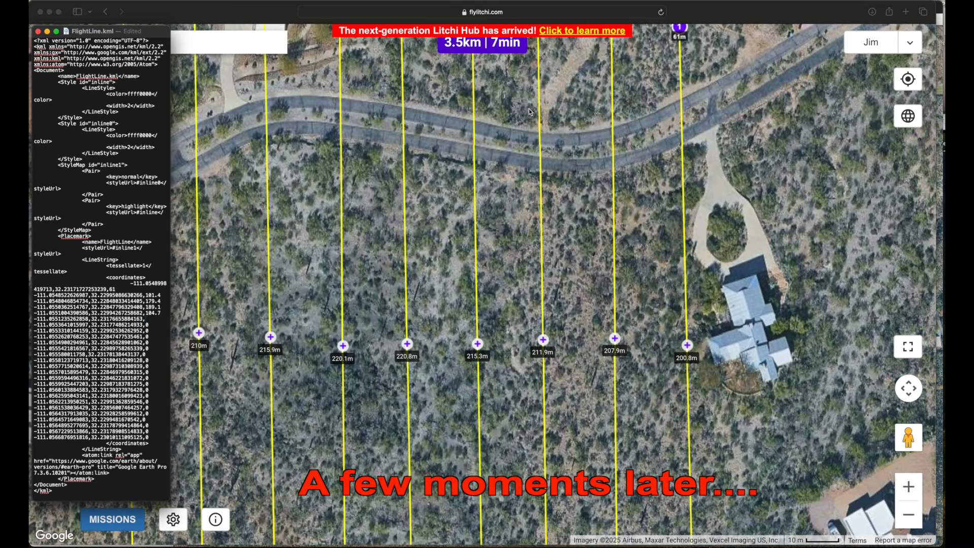